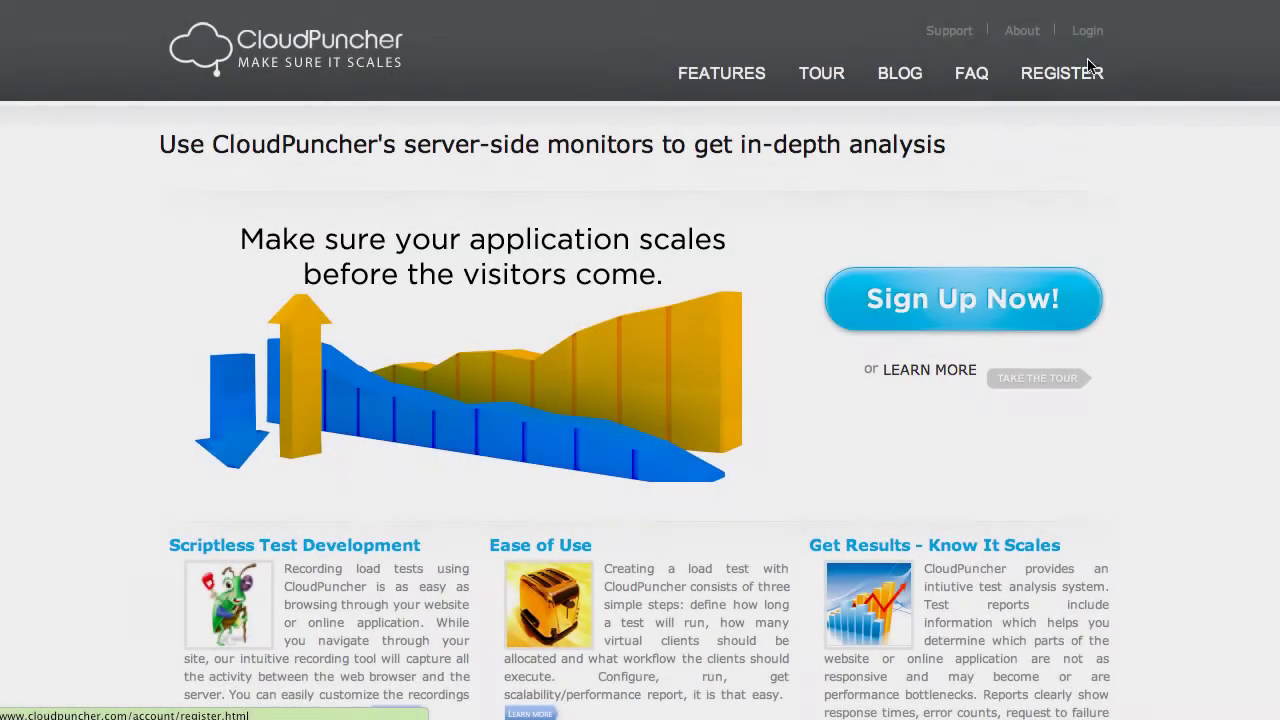
# - Log in to the account and launch the Test Manager for the saved tests
pyautogui.click(1088, 32)
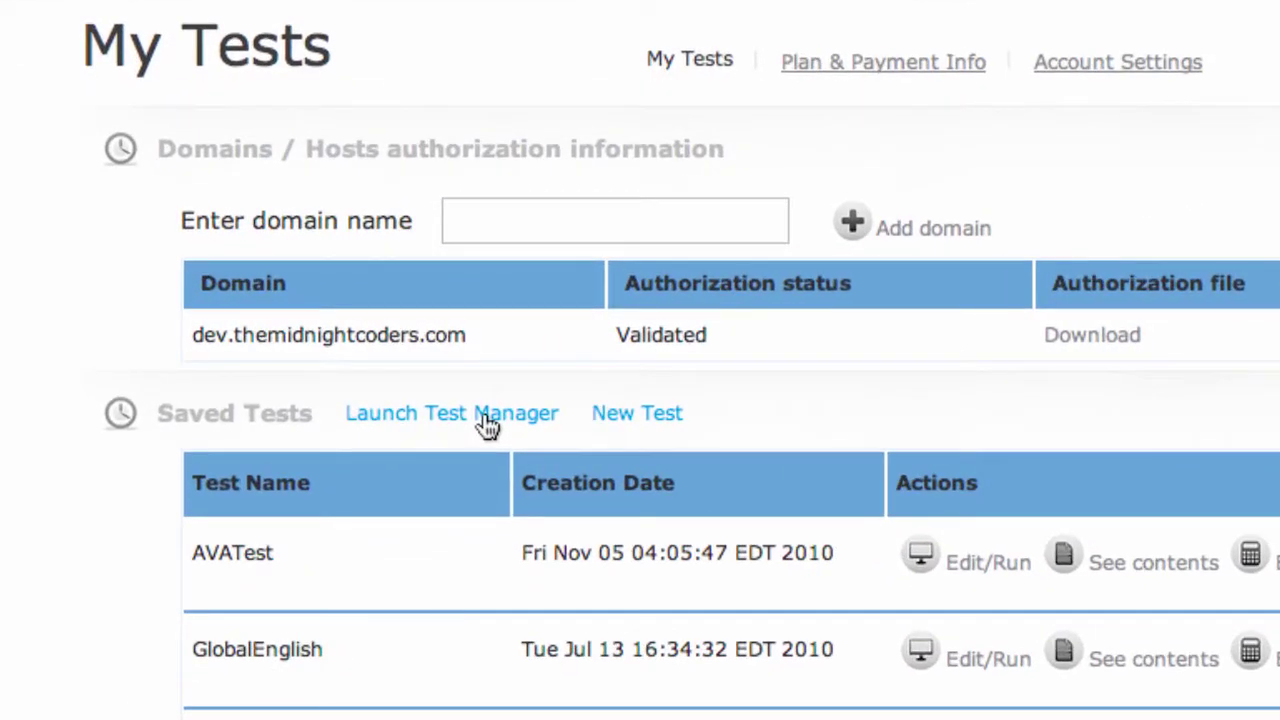
pyautogui.click(487, 422)
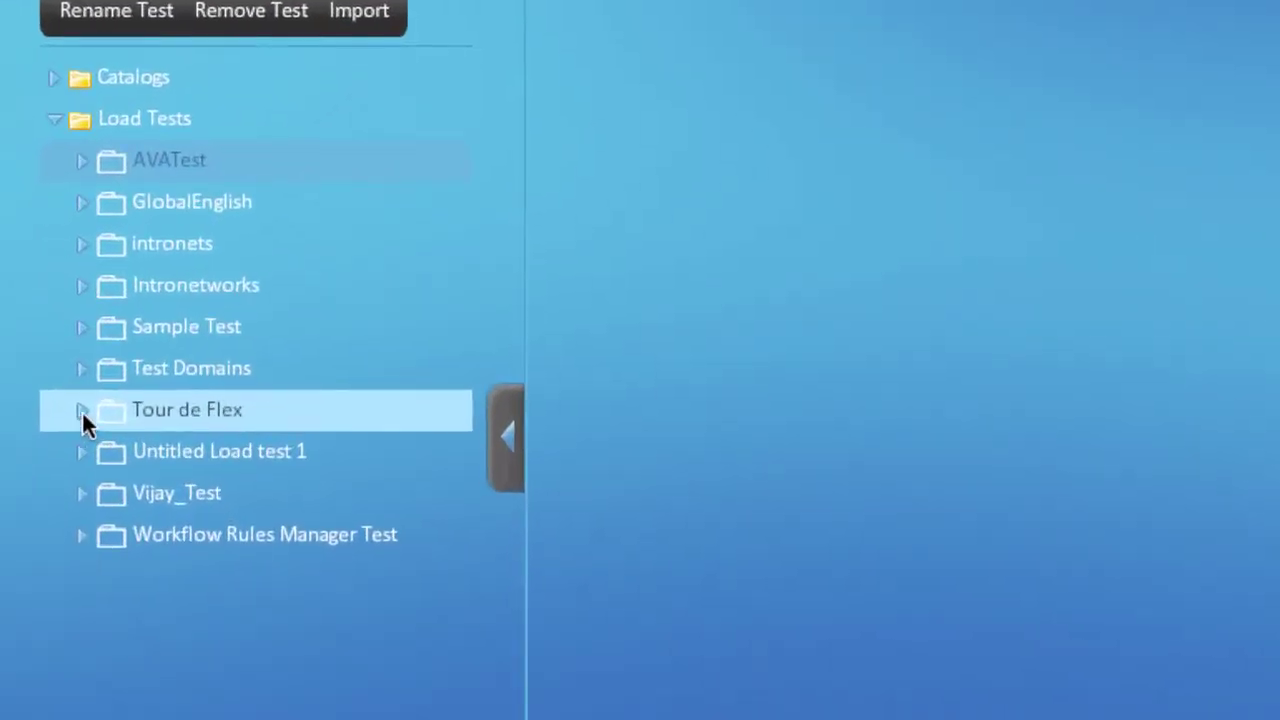
# - Open the 2010.11.02 17:11:21 report of the Simple Scenario in the Tour de Flex load test
pyautogui.click(51, 323)
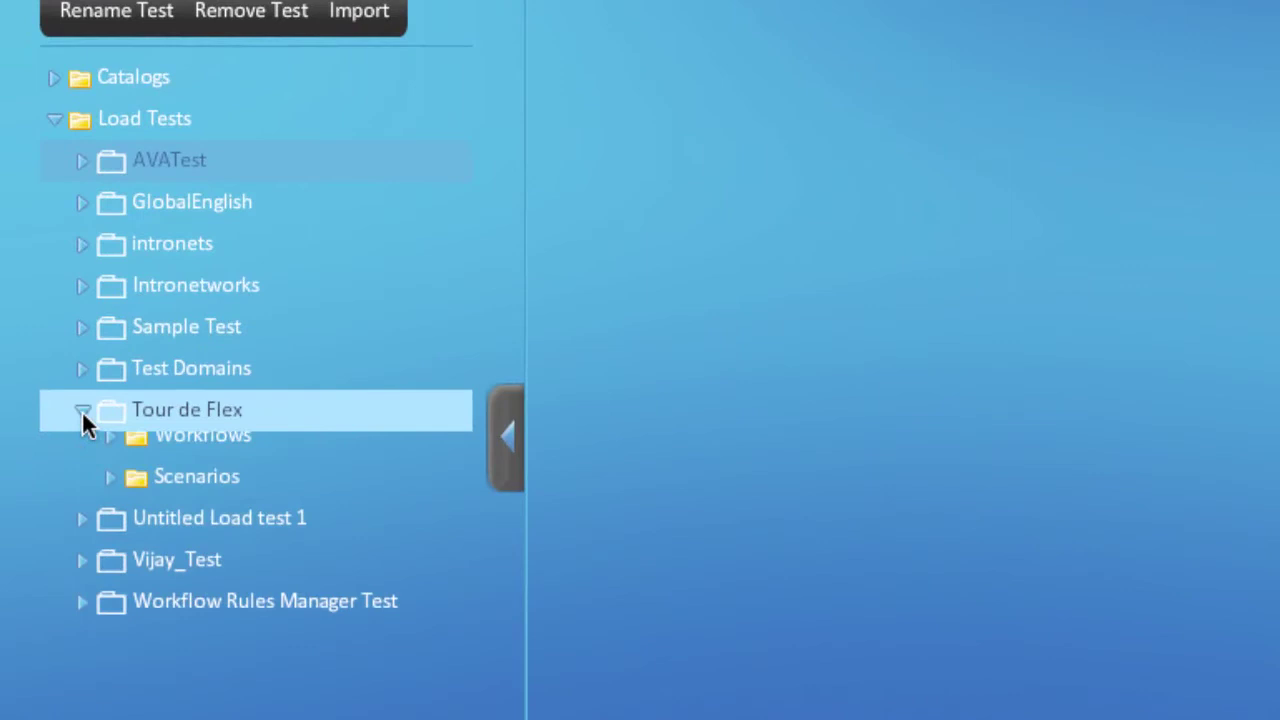
pyautogui.click(109, 495)
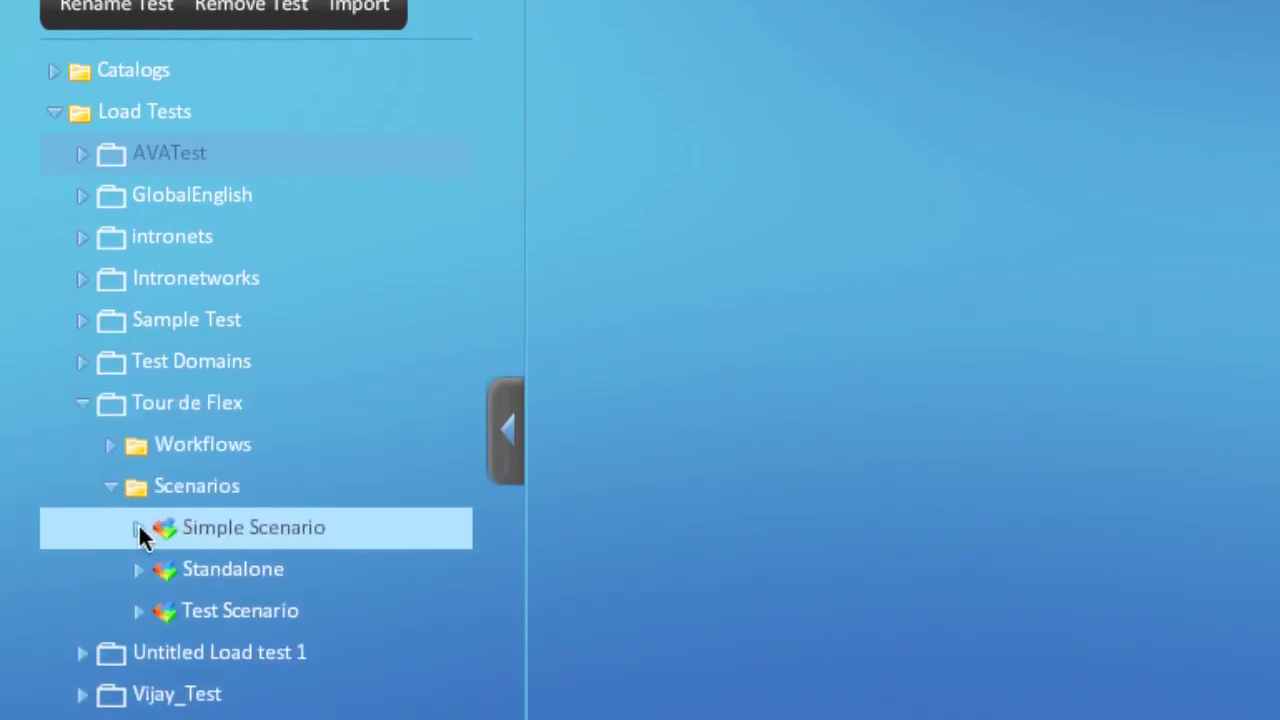
pyautogui.click(138, 535)
pyautogui.click(167, 403)
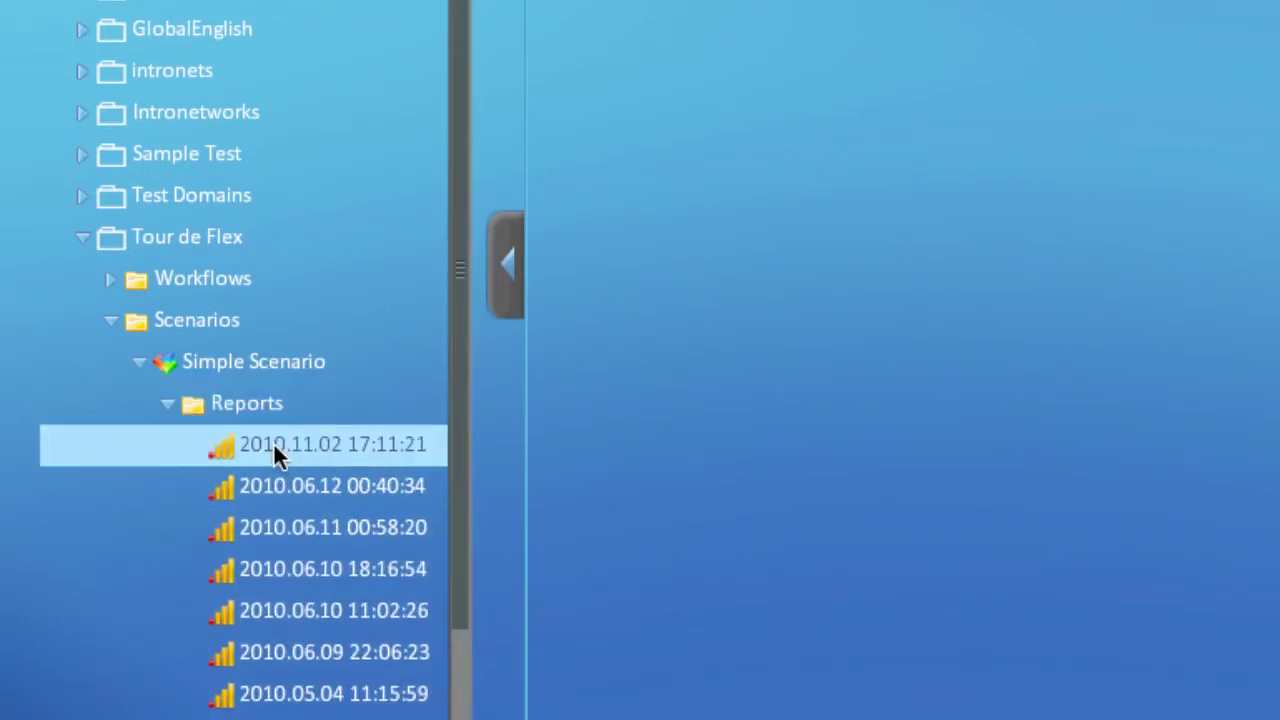
pyautogui.click(274, 446)
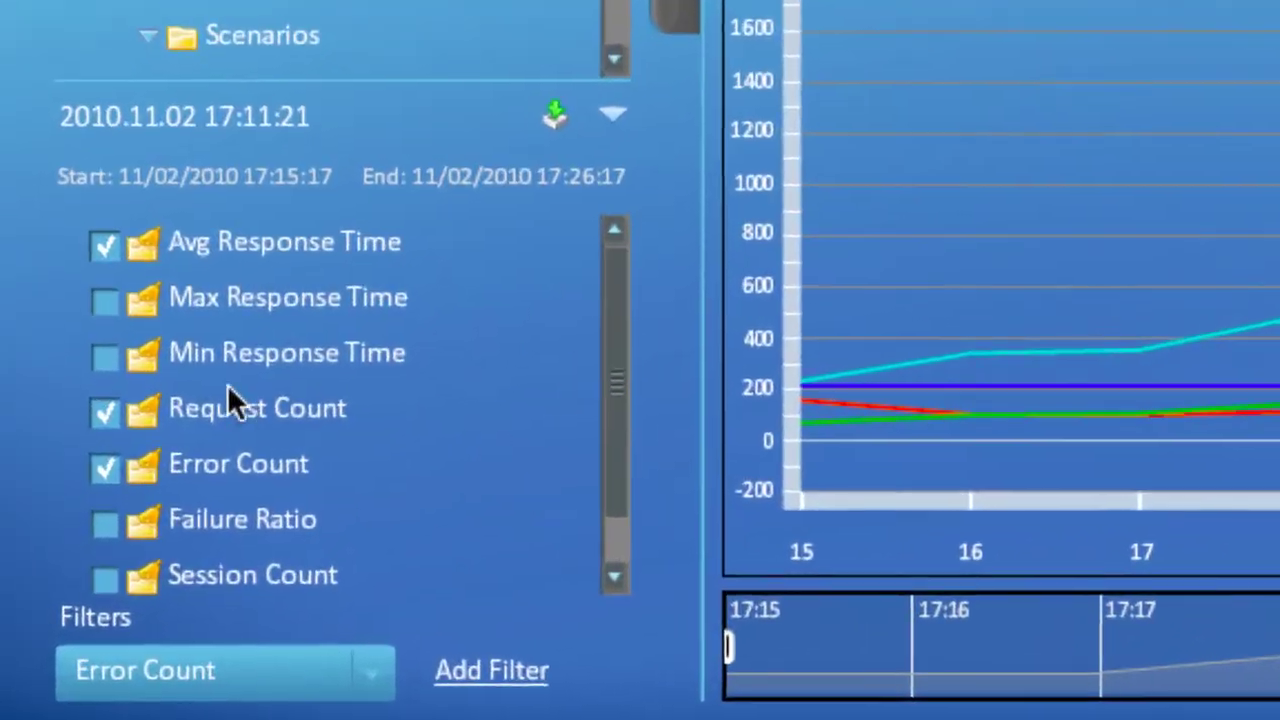
# - Add Max Response Time, Min Response Time, Failure Ratio and Session Count to the report chart
pyautogui.click(105, 302)
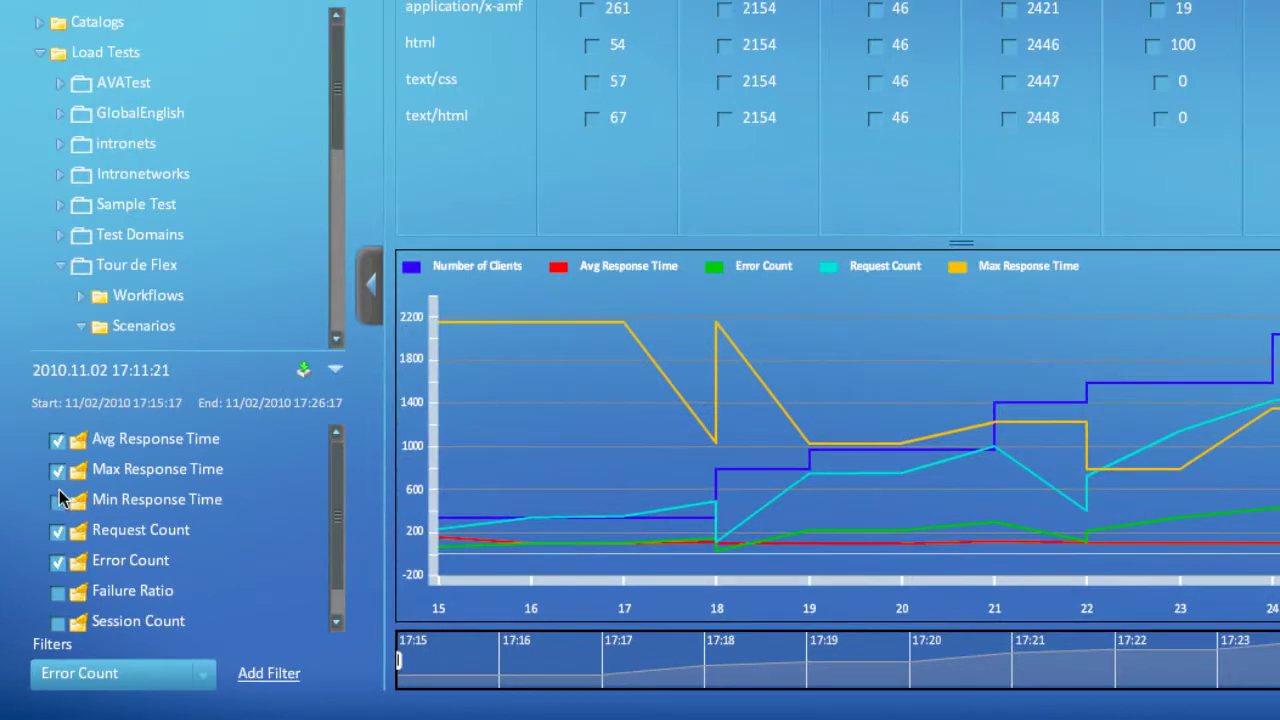
pyautogui.click(59, 500)
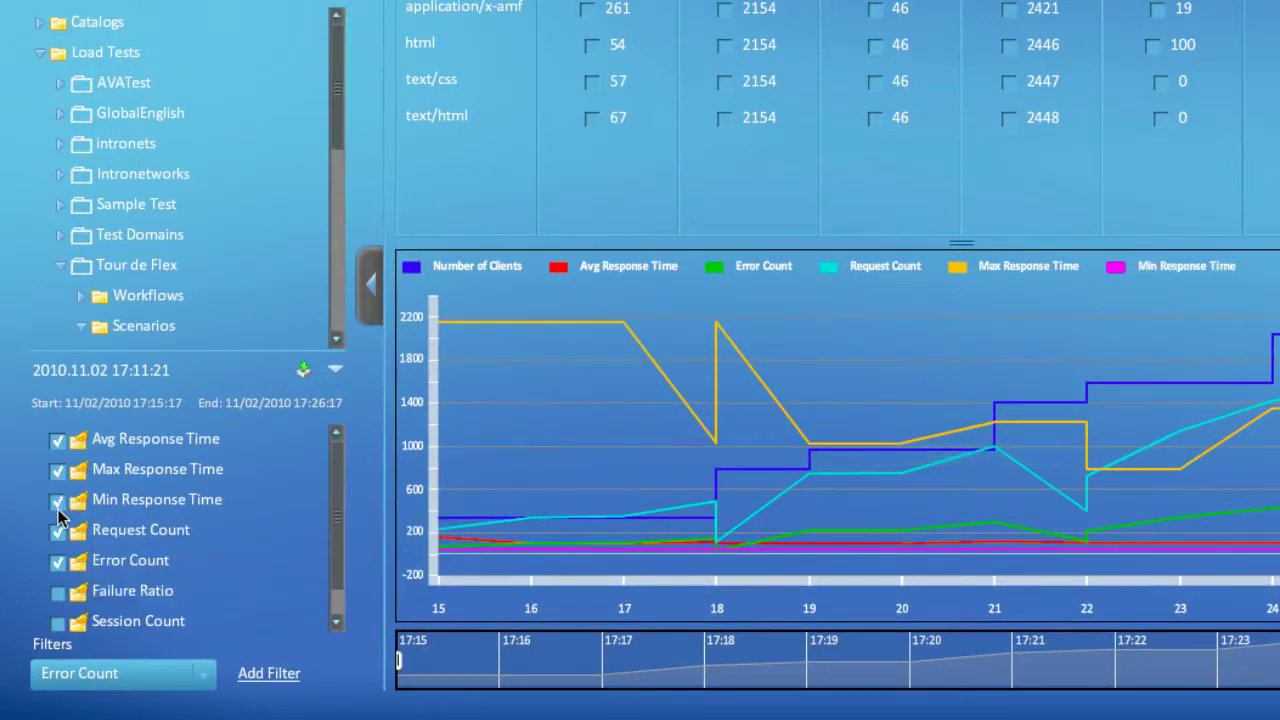
pyautogui.click(58, 592)
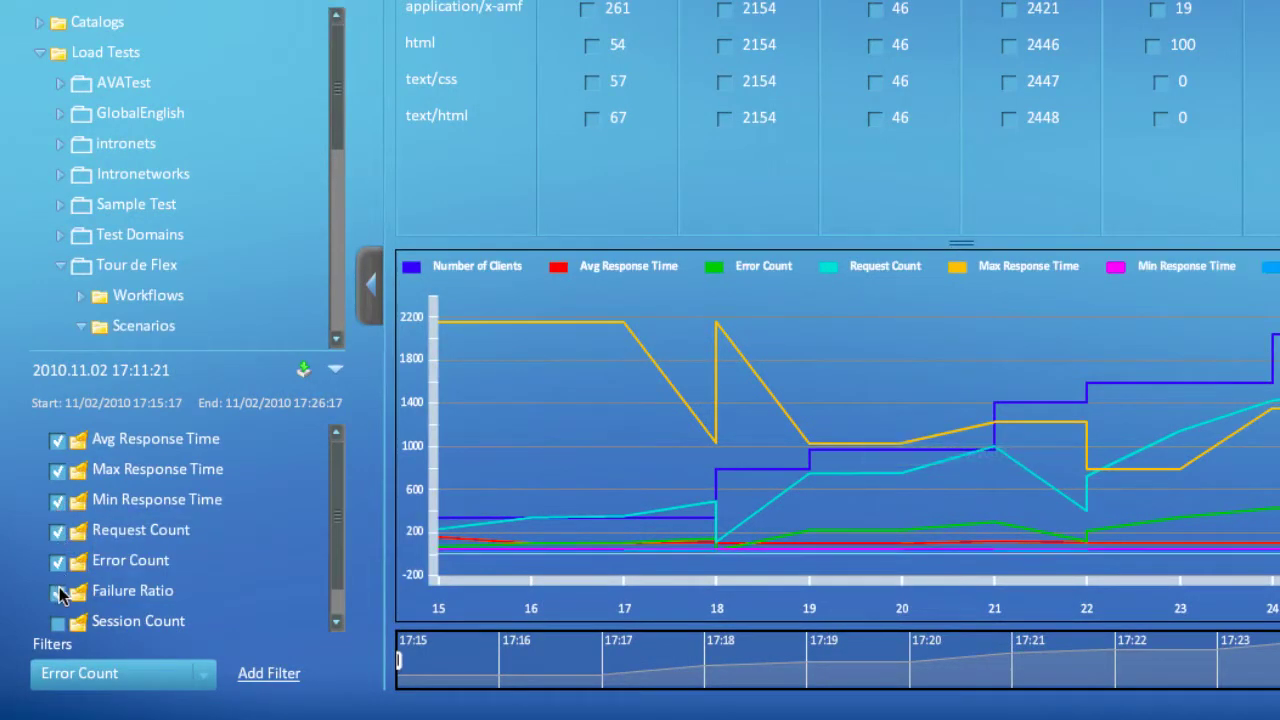
pyautogui.click(58, 622)
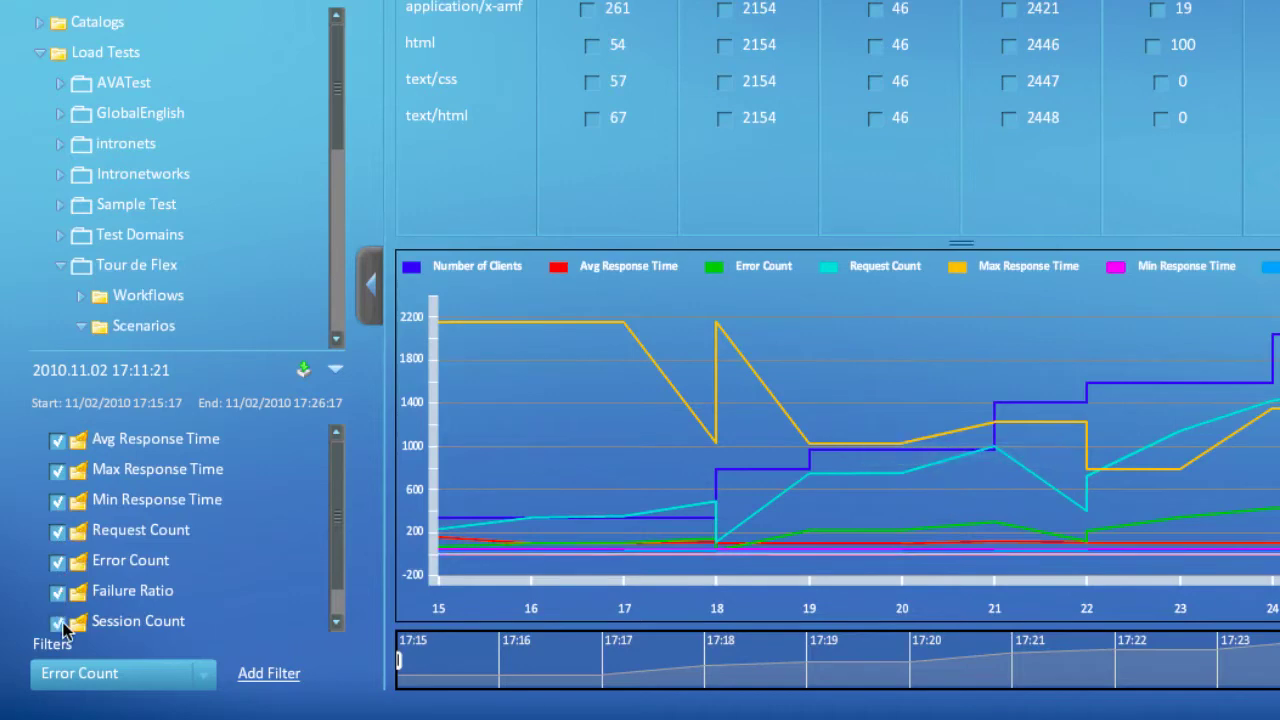
# - Remove all metrics from the chart, from Avg Response Time through Session Count, leaving only Number of Clients
pyautogui.click(59, 441)
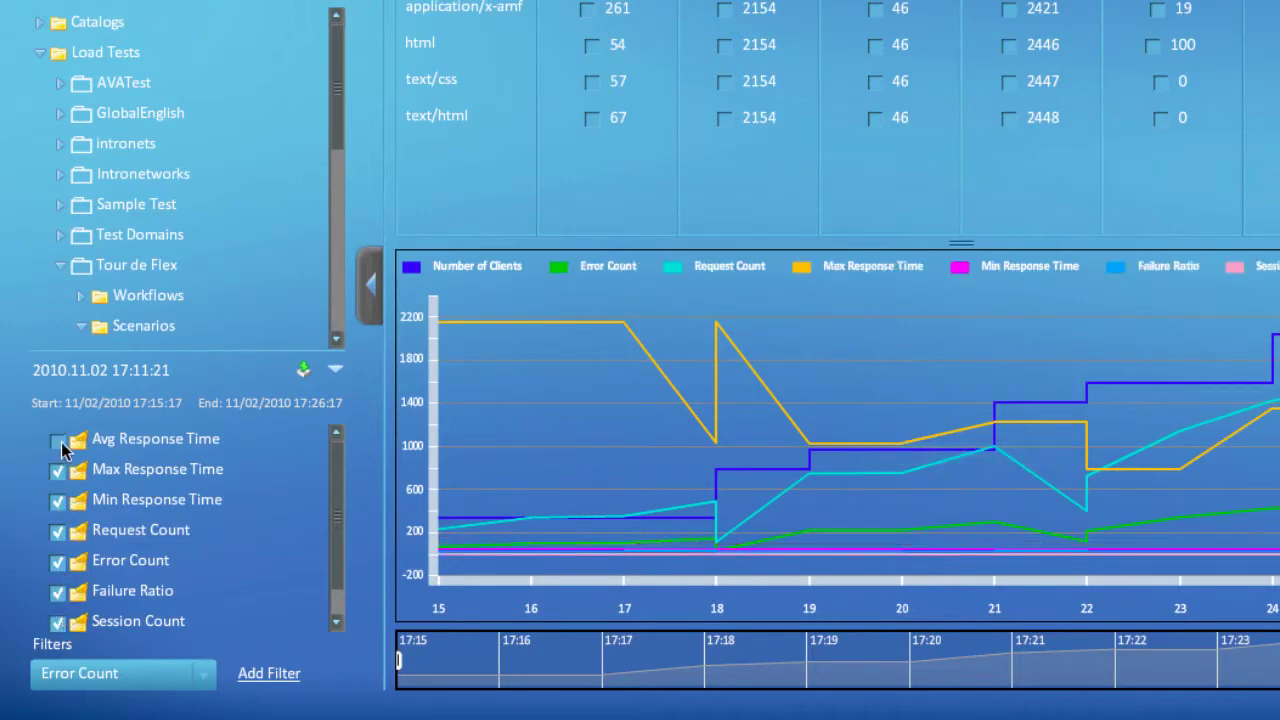
pyautogui.click(59, 471)
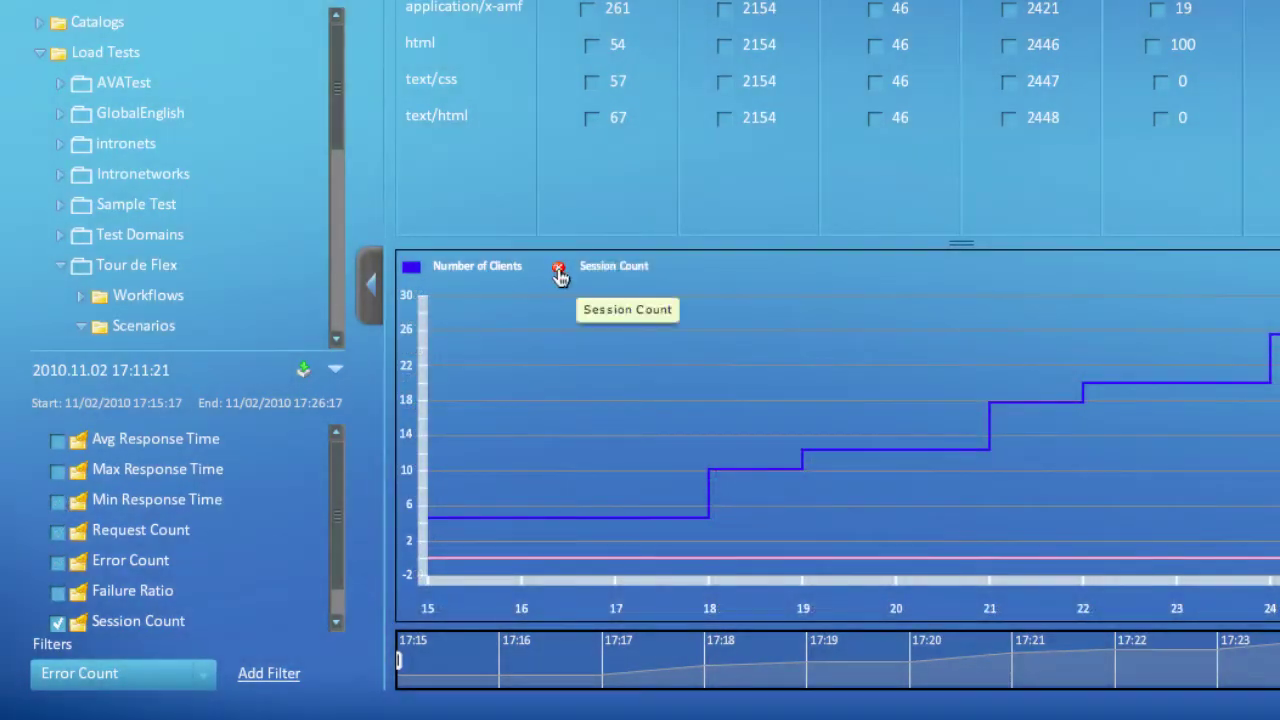
pyautogui.click(558, 270)
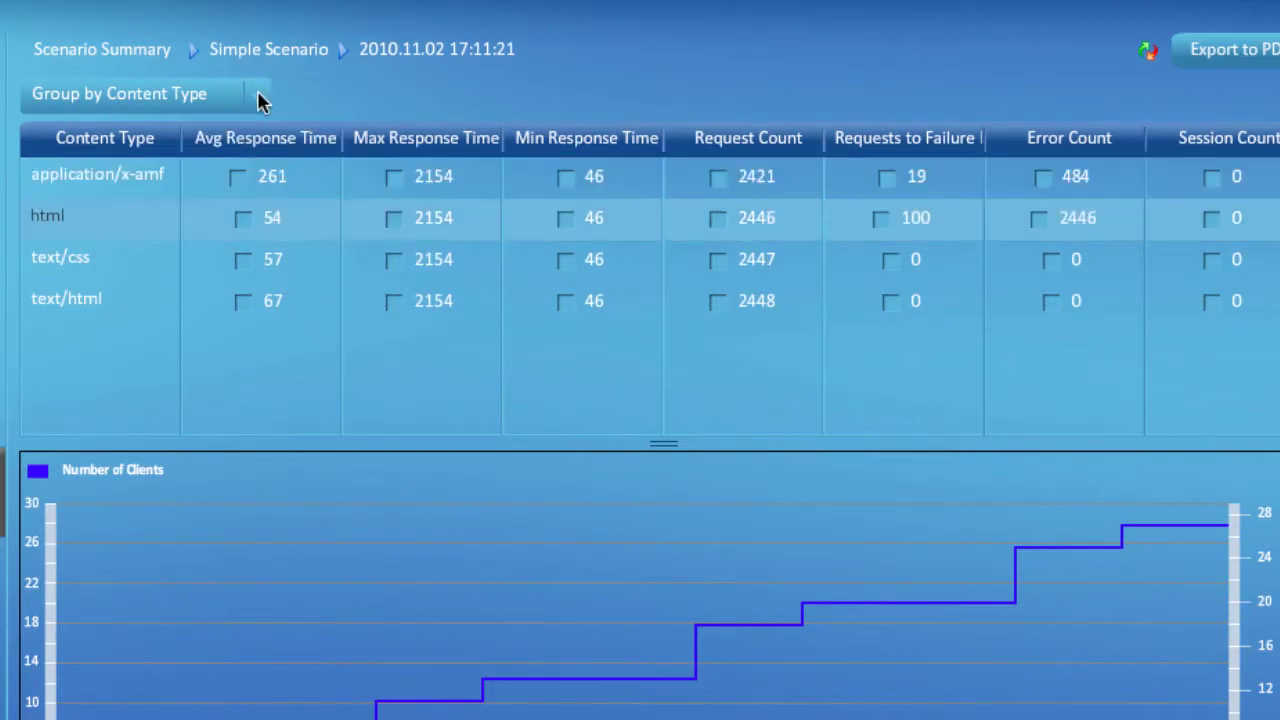
pyautogui.click(257, 98)
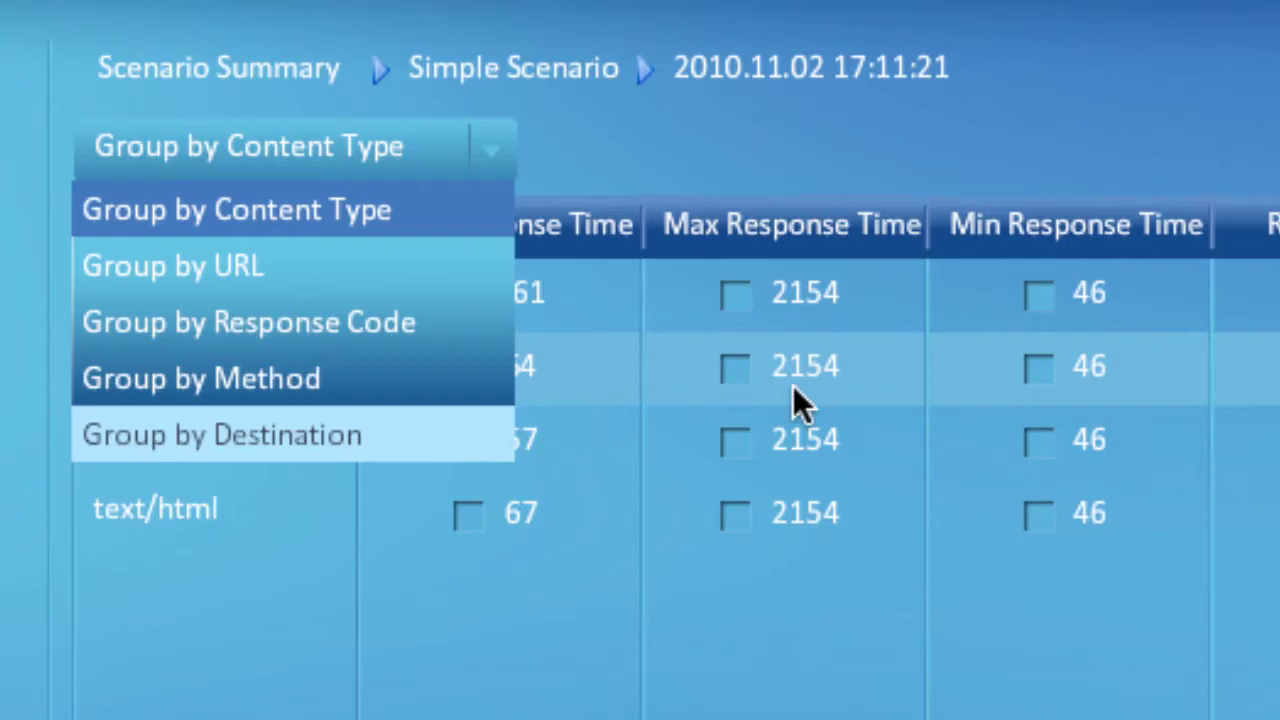
pyautogui.click(1094, 177)
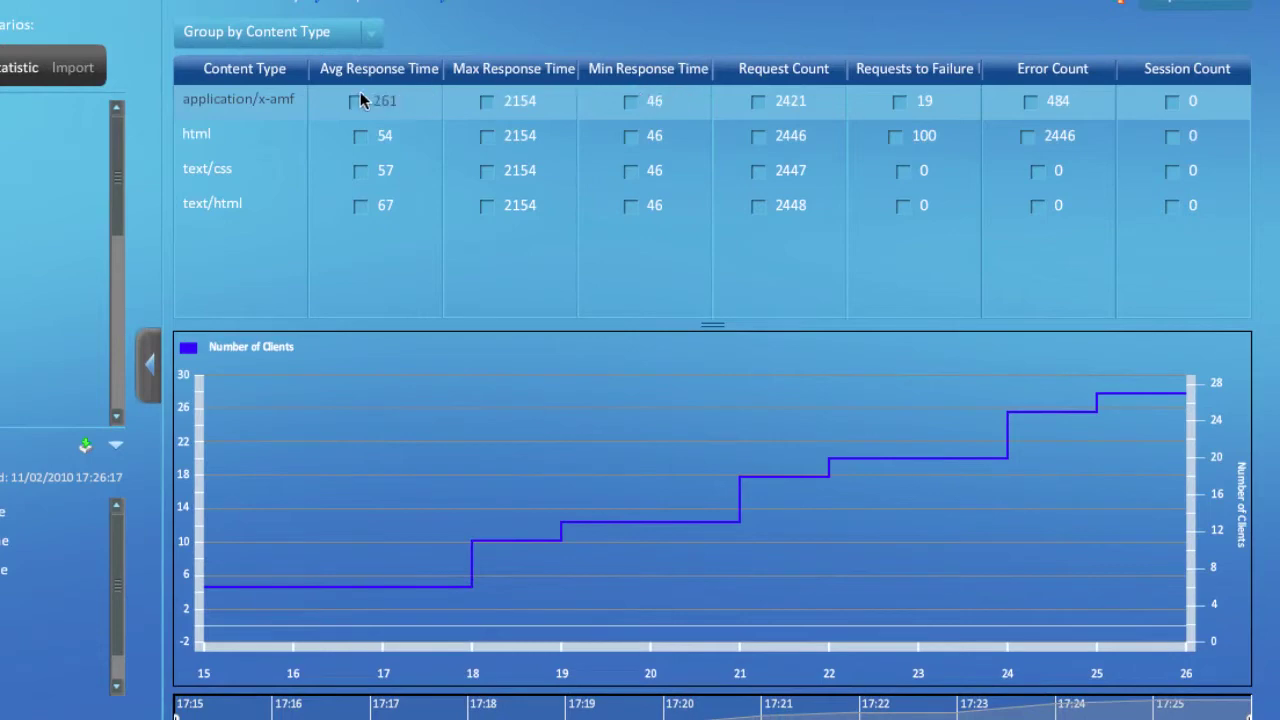
# - Plot the average response time and error count of the html content type on the chart
pyautogui.click(260, 136)
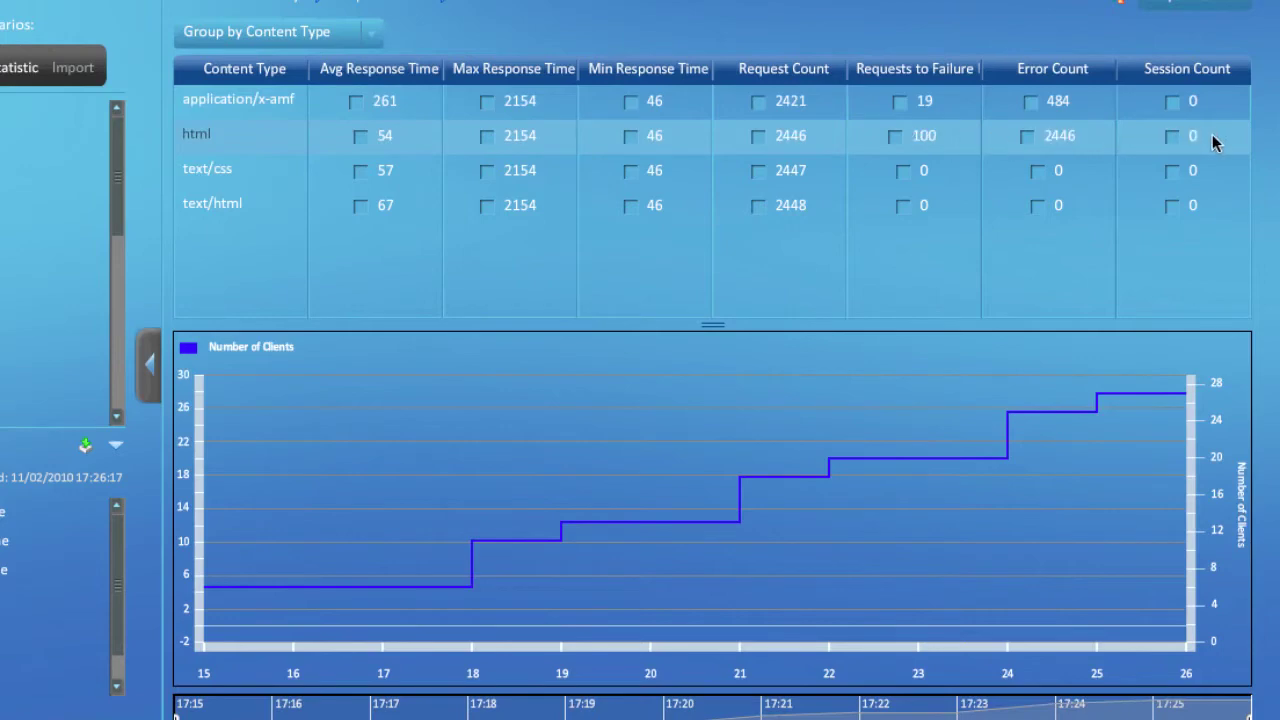
pyautogui.click(361, 137)
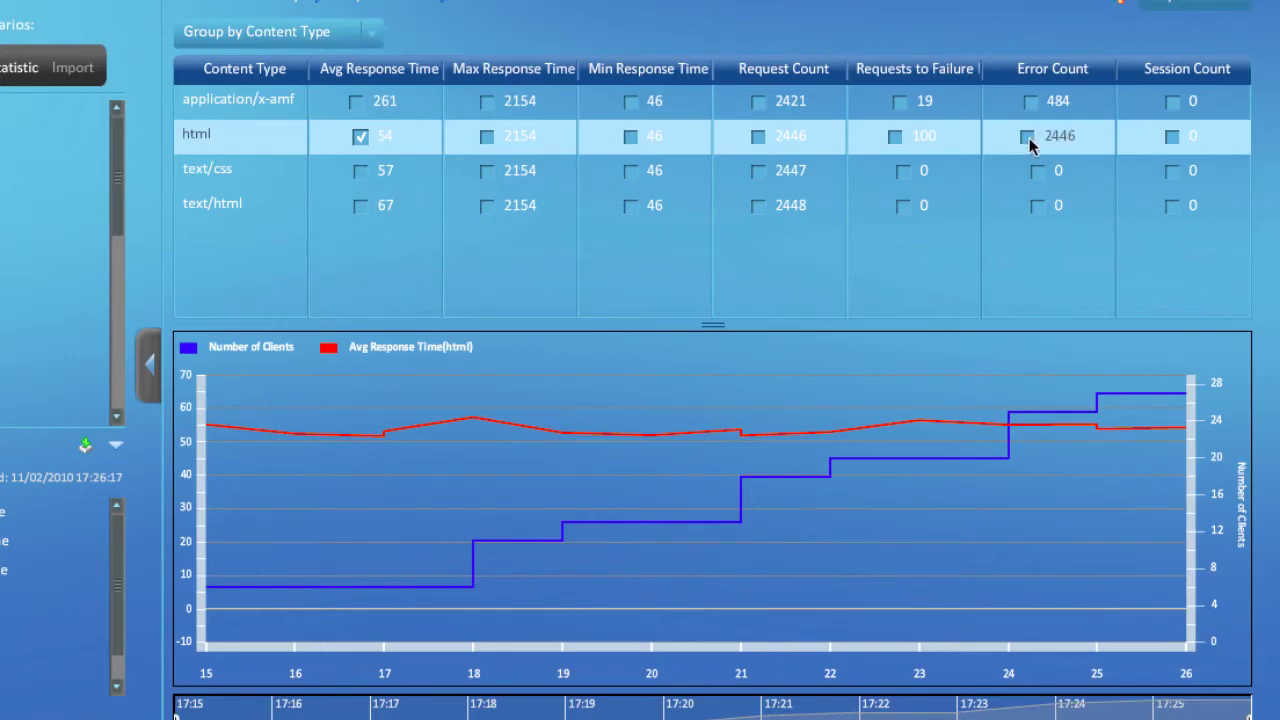
pyautogui.click(1029, 140)
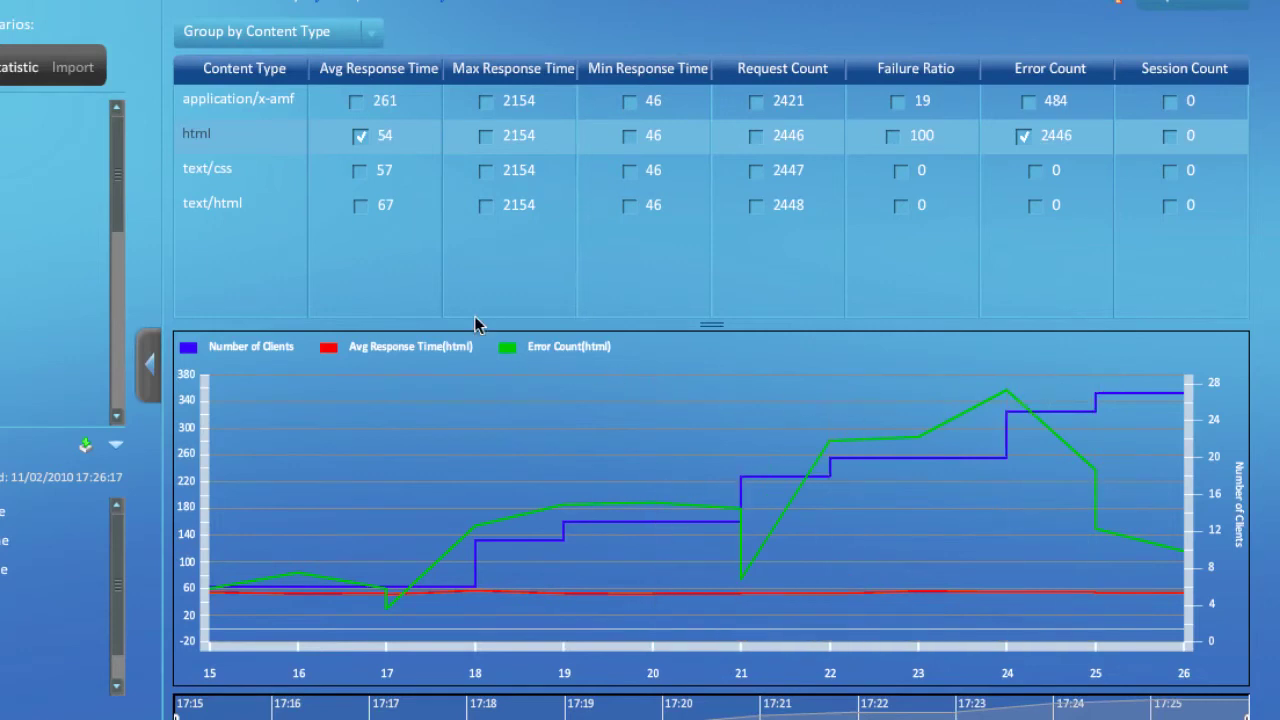
# - Group the statistics by response code and plot the request count for code 404
pyautogui.click(371, 36)
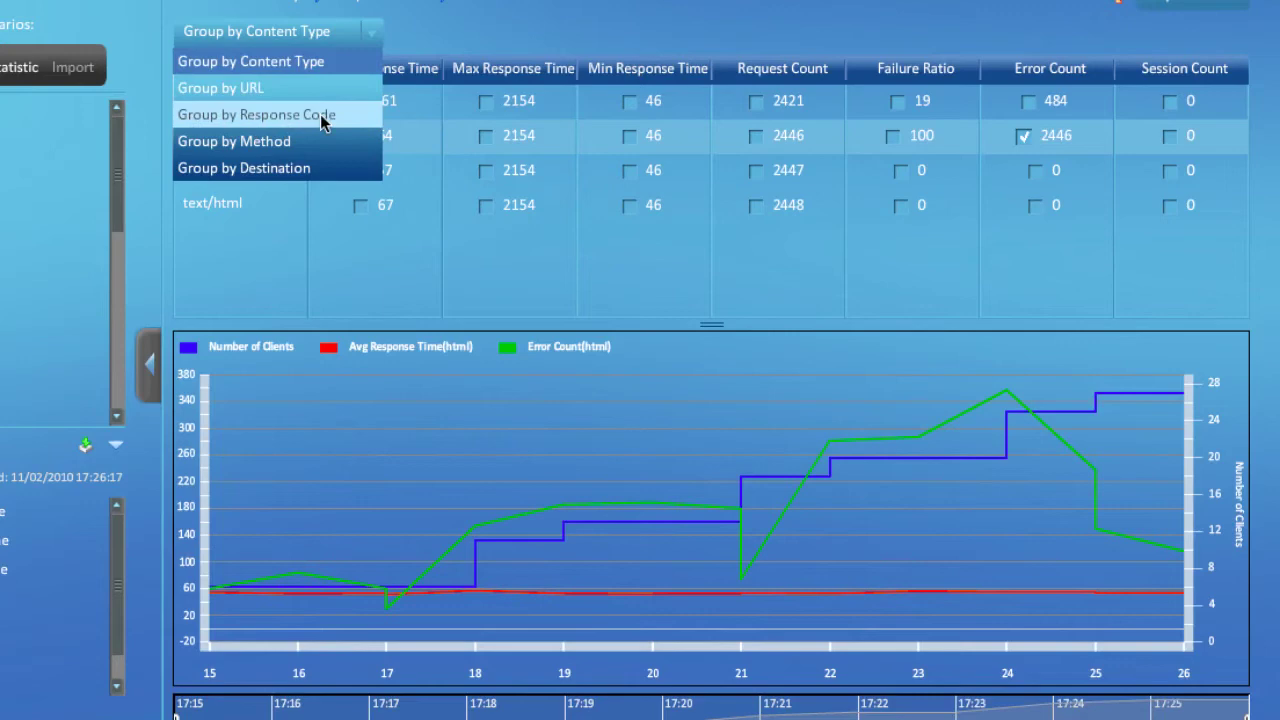
pyautogui.click(322, 116)
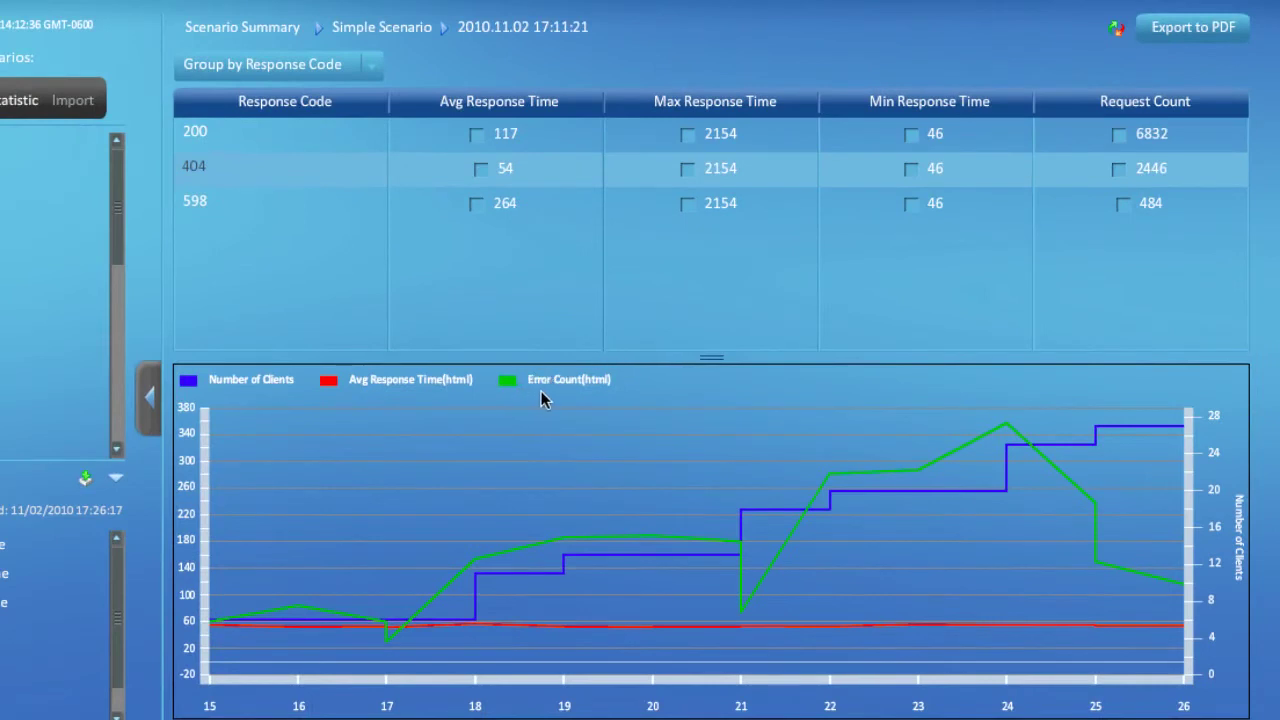
pyautogui.click(1118, 169)
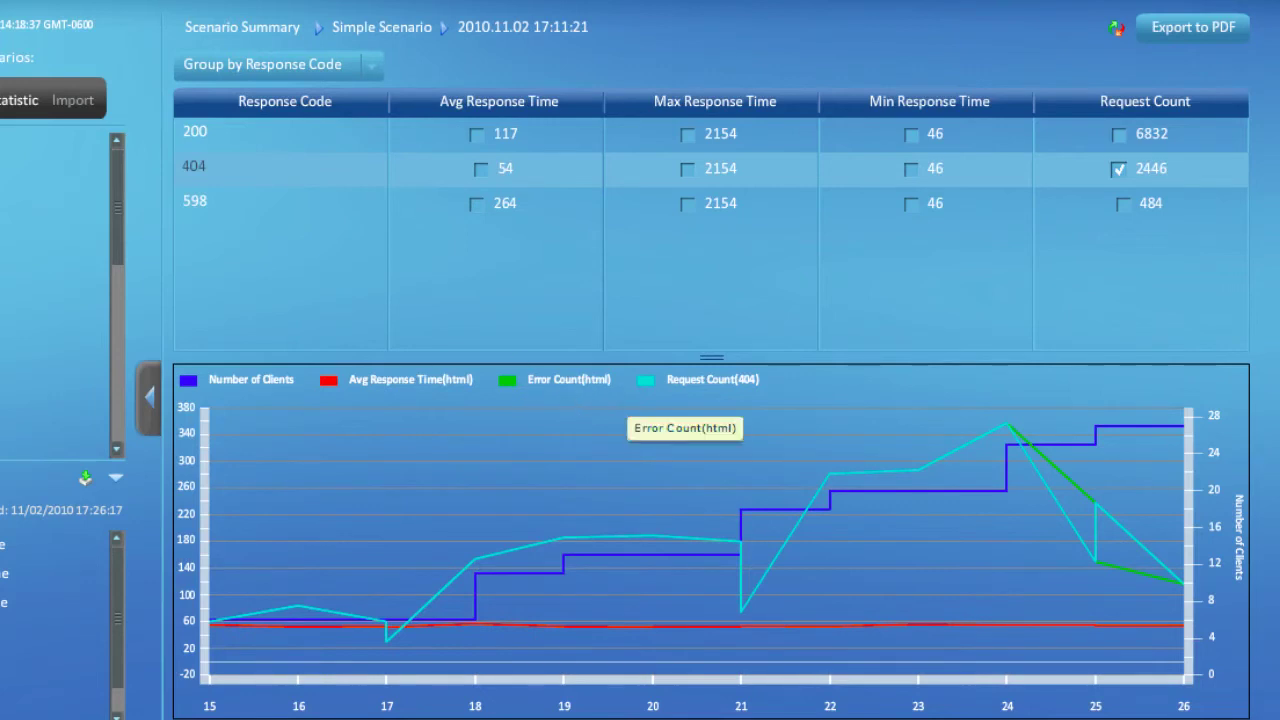
# - Group the statistics by URL with a wider URL column, and plot the error count for favicon.ico
pyautogui.click(368, 66)
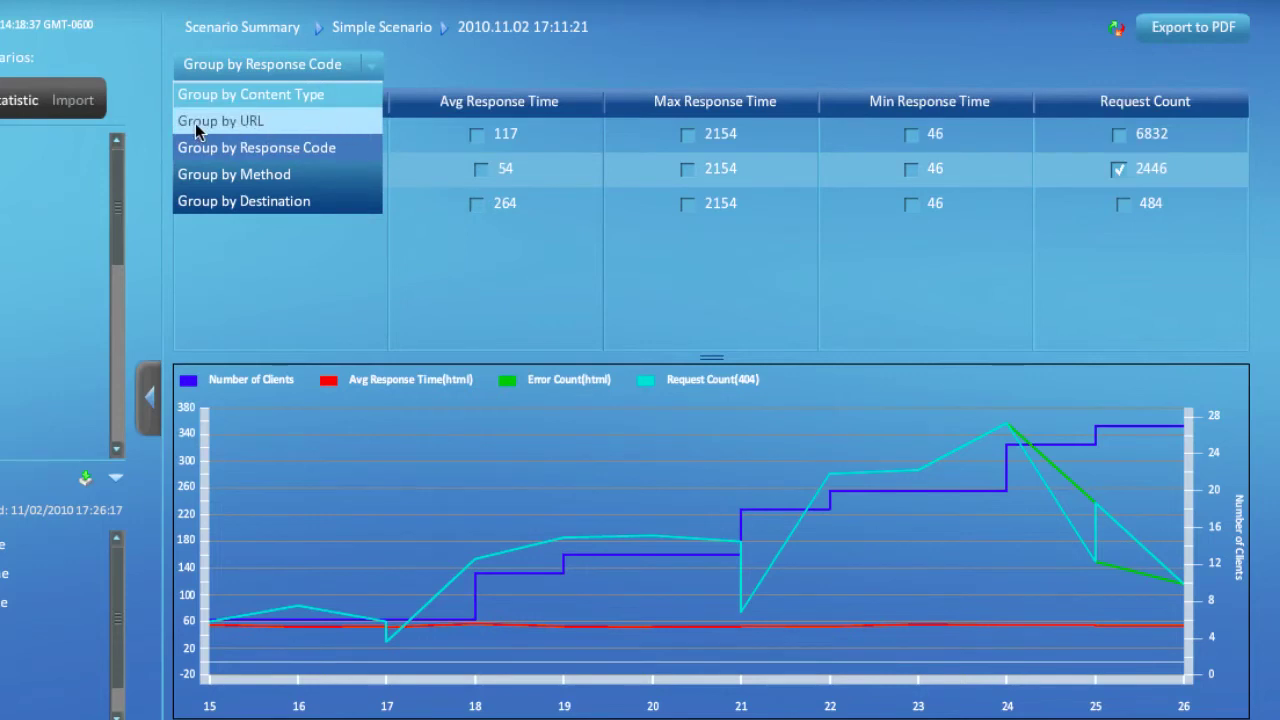
pyautogui.click(347, 123)
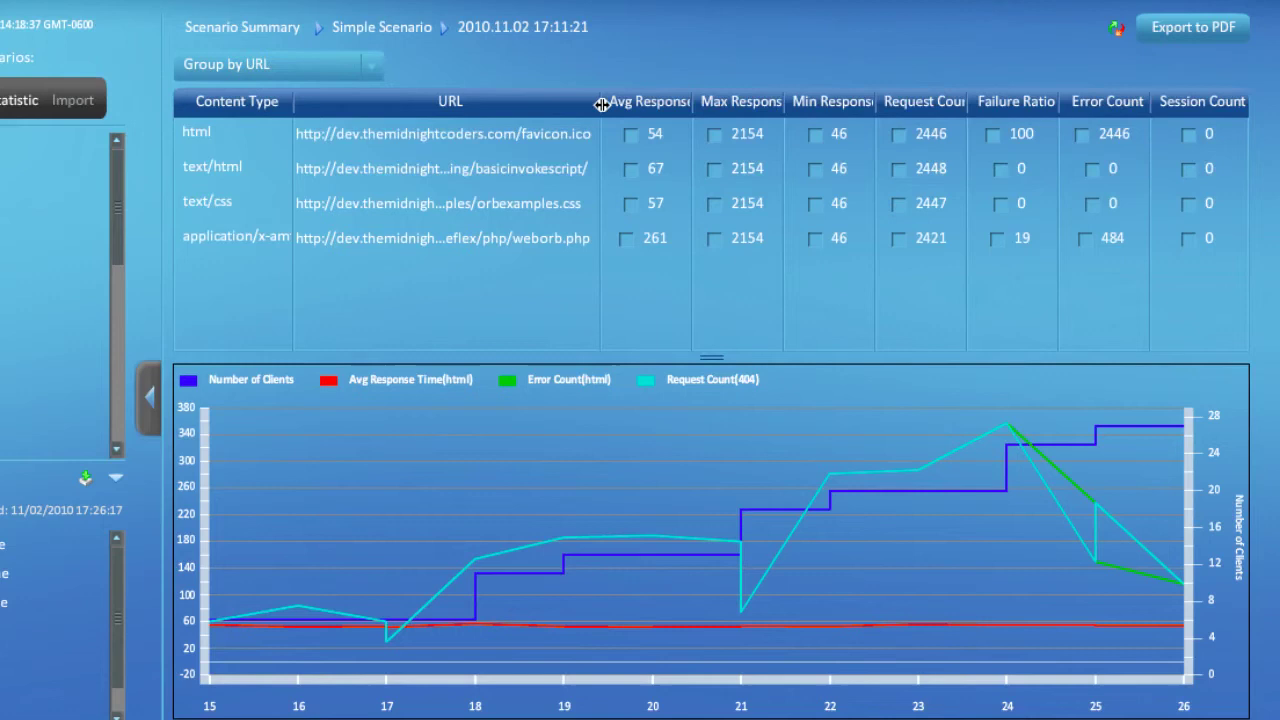
pyautogui.moveTo(601, 104); pyautogui.dragTo(659, 104)
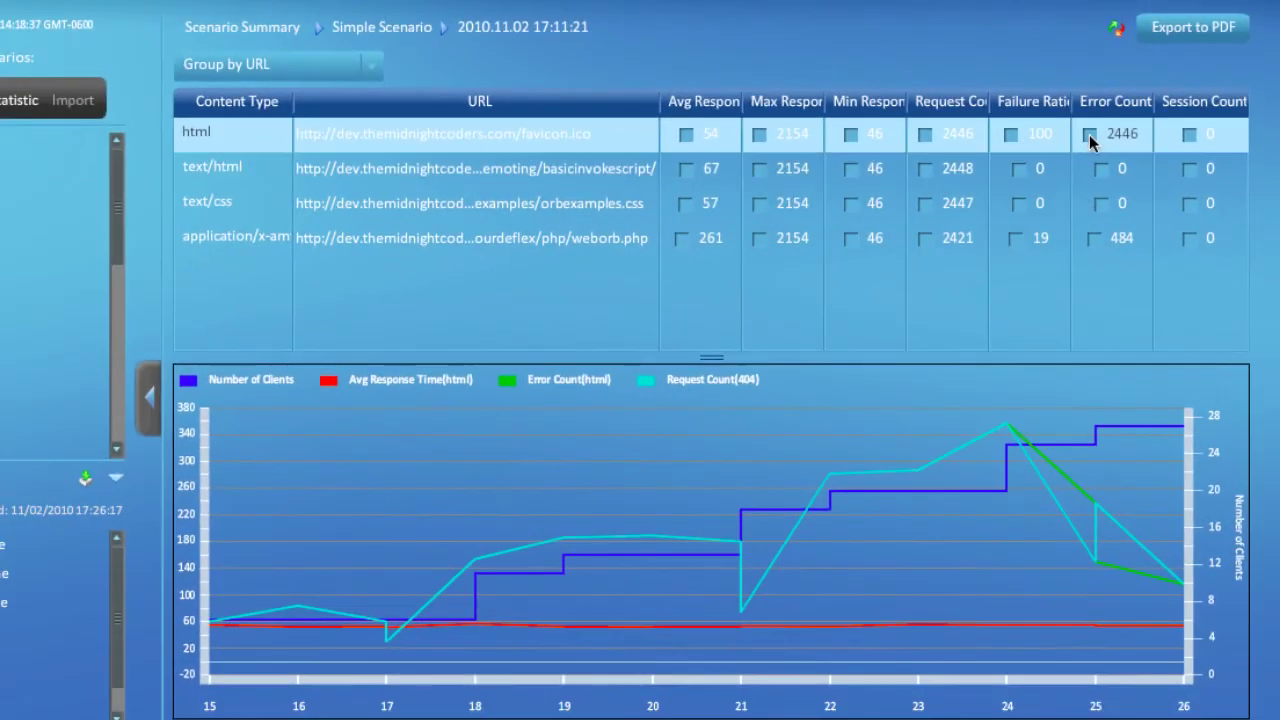
pyautogui.click(1089, 134)
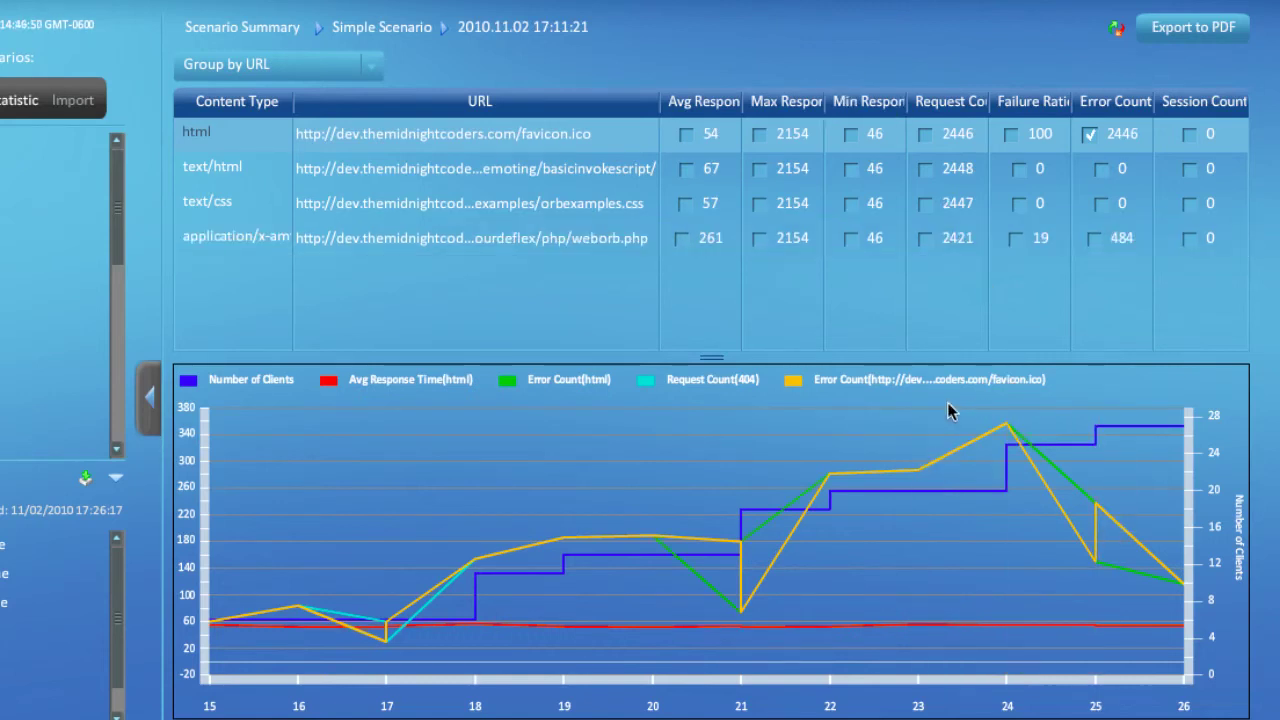
# - Clear the favicon.ico error count, 404 request count, html error count and html average response time series from the chart
pyautogui.click(794, 384)
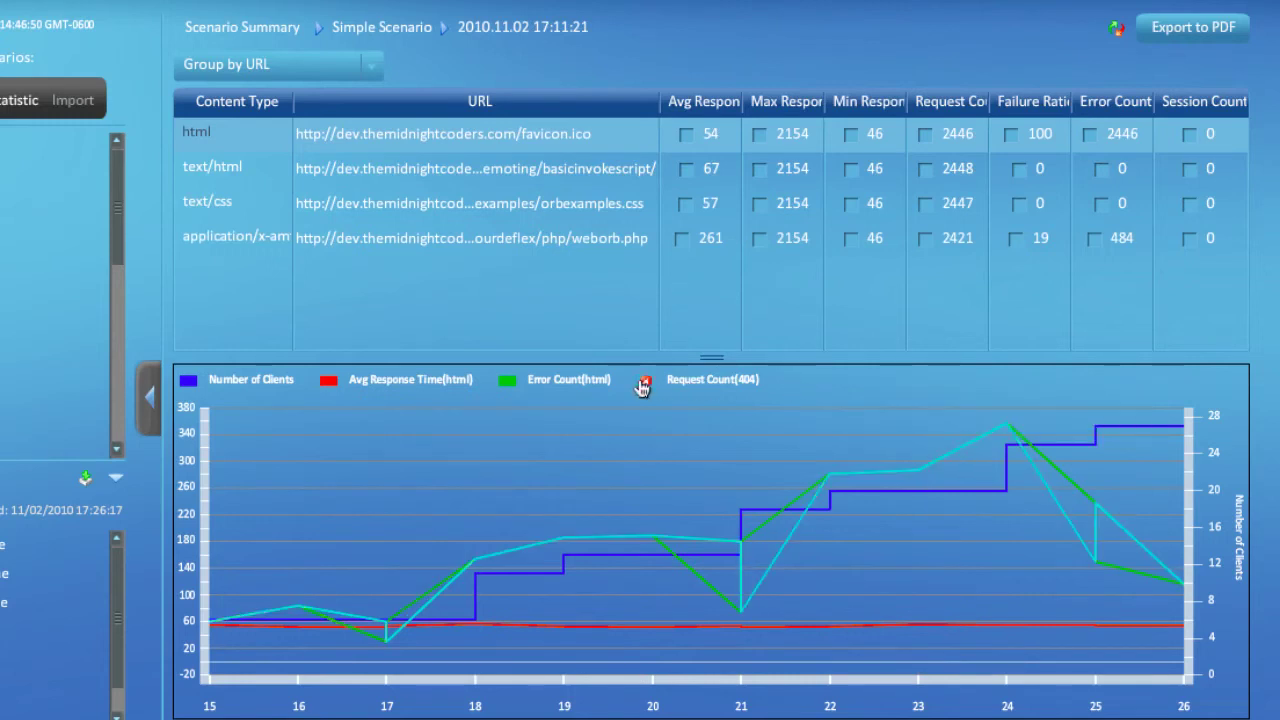
pyautogui.click(648, 382)
pyautogui.click(512, 385)
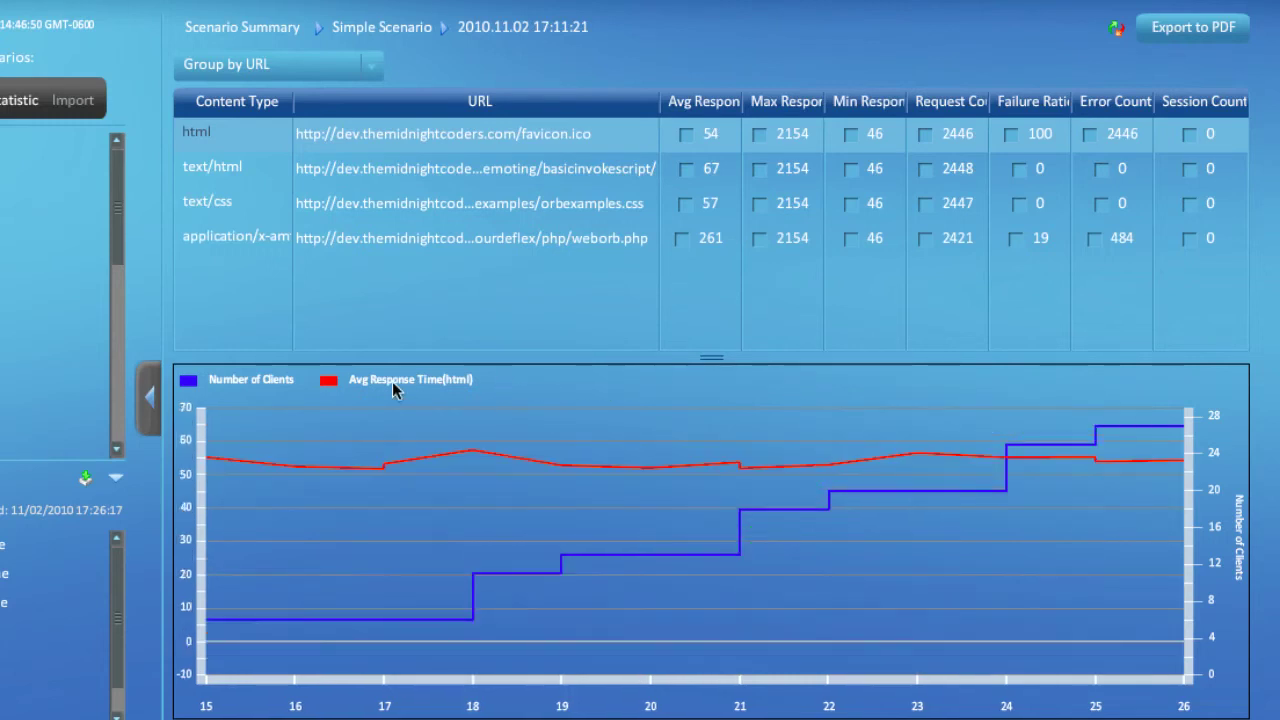
pyautogui.click(329, 384)
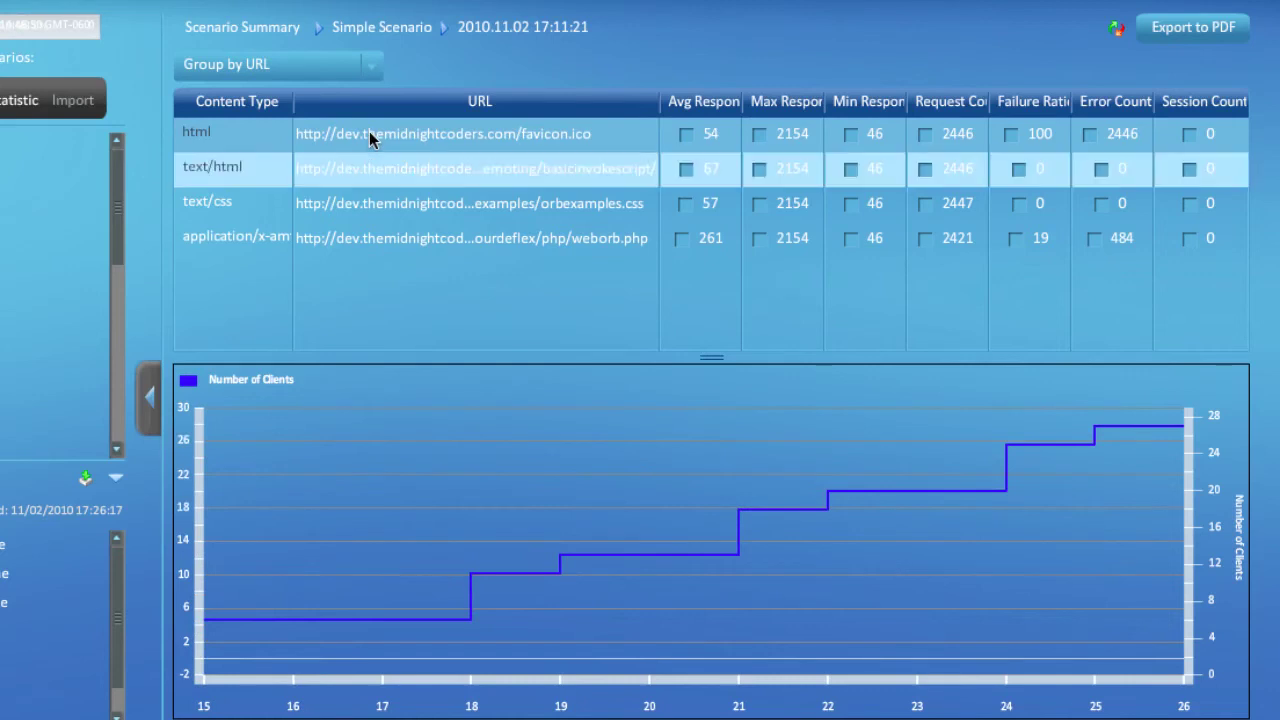
# - Group the statistics by content type
pyautogui.click(372, 70)
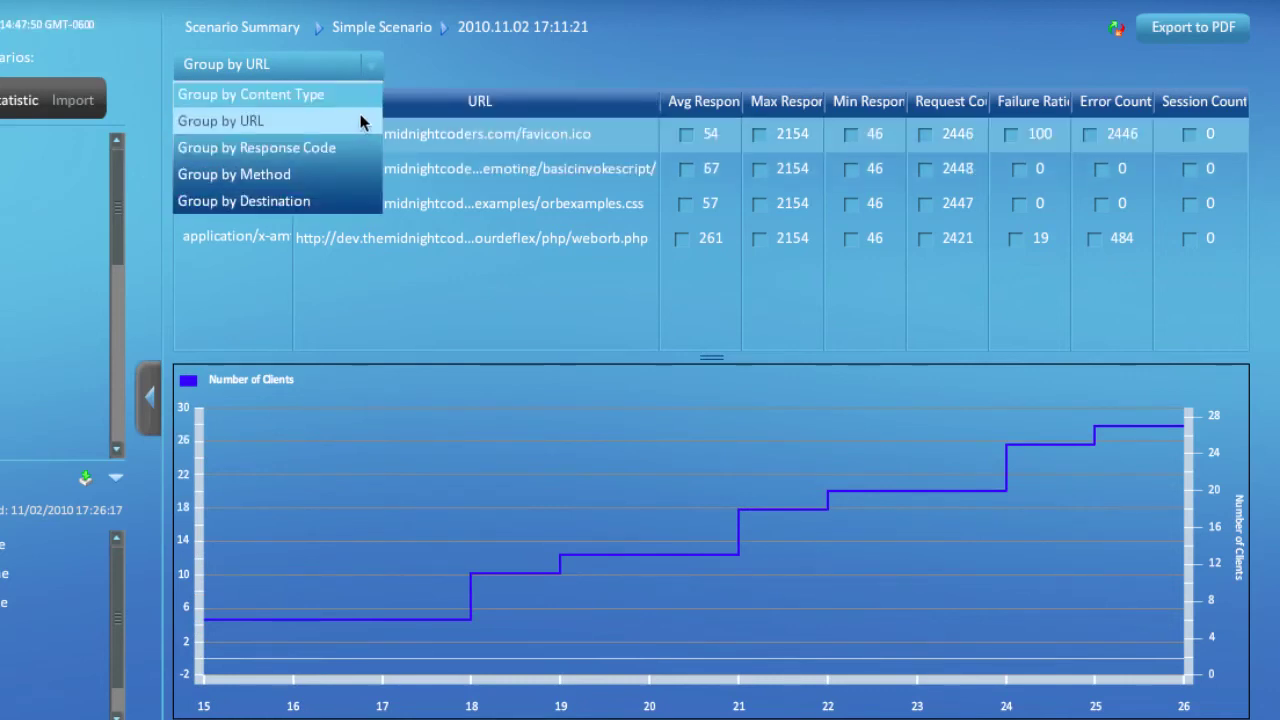
pyautogui.click(236, 89)
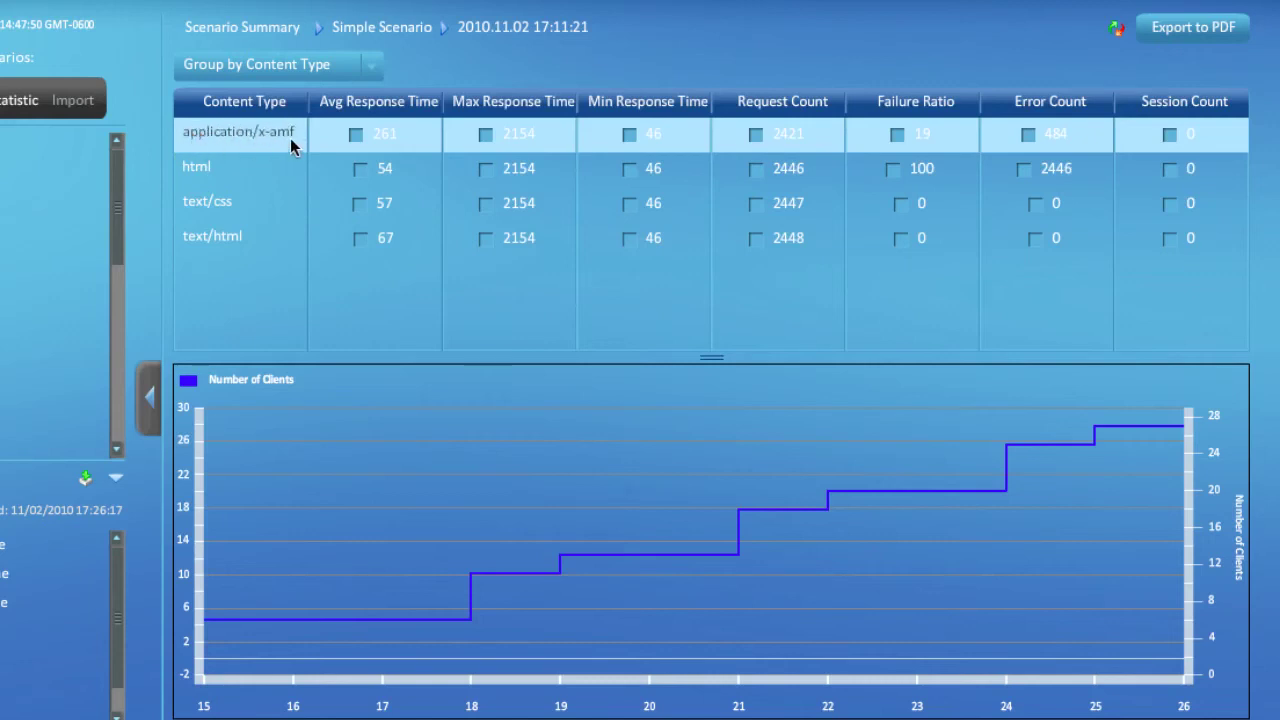
# - Group the statistics by method and plot the error count and average response time of the Calculate method
pyautogui.click(372, 63)
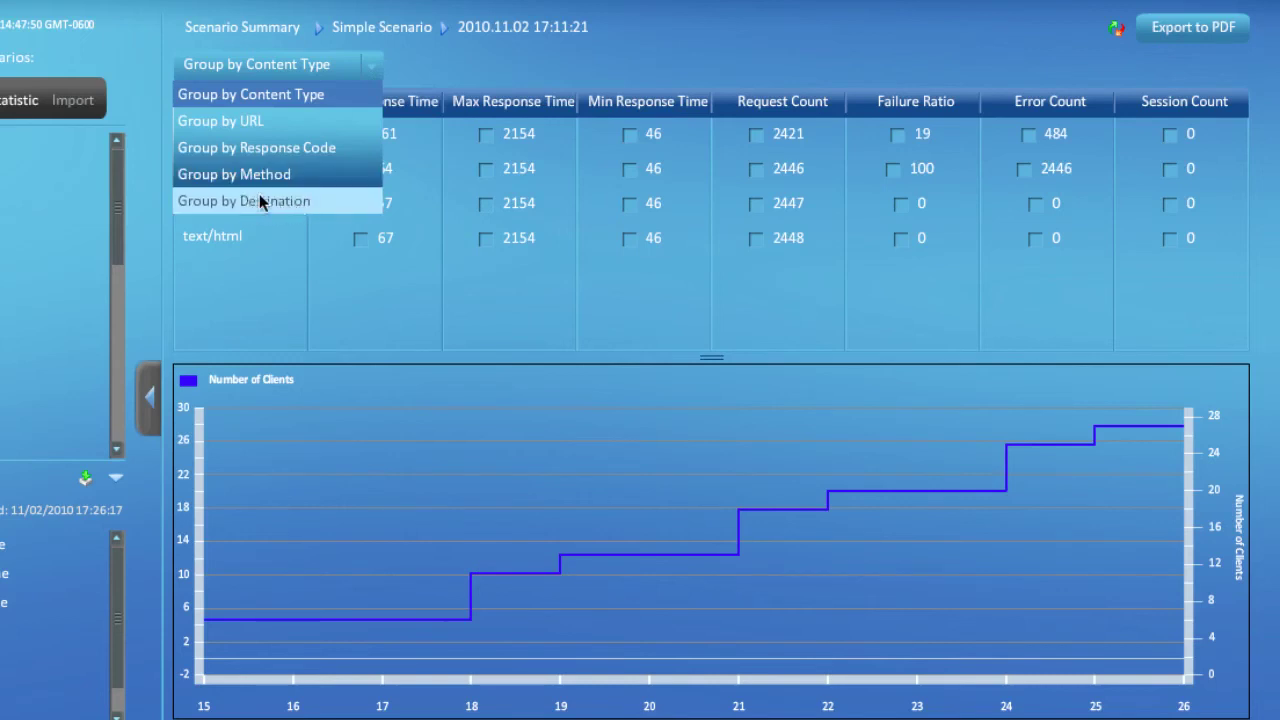
pyautogui.click(276, 175)
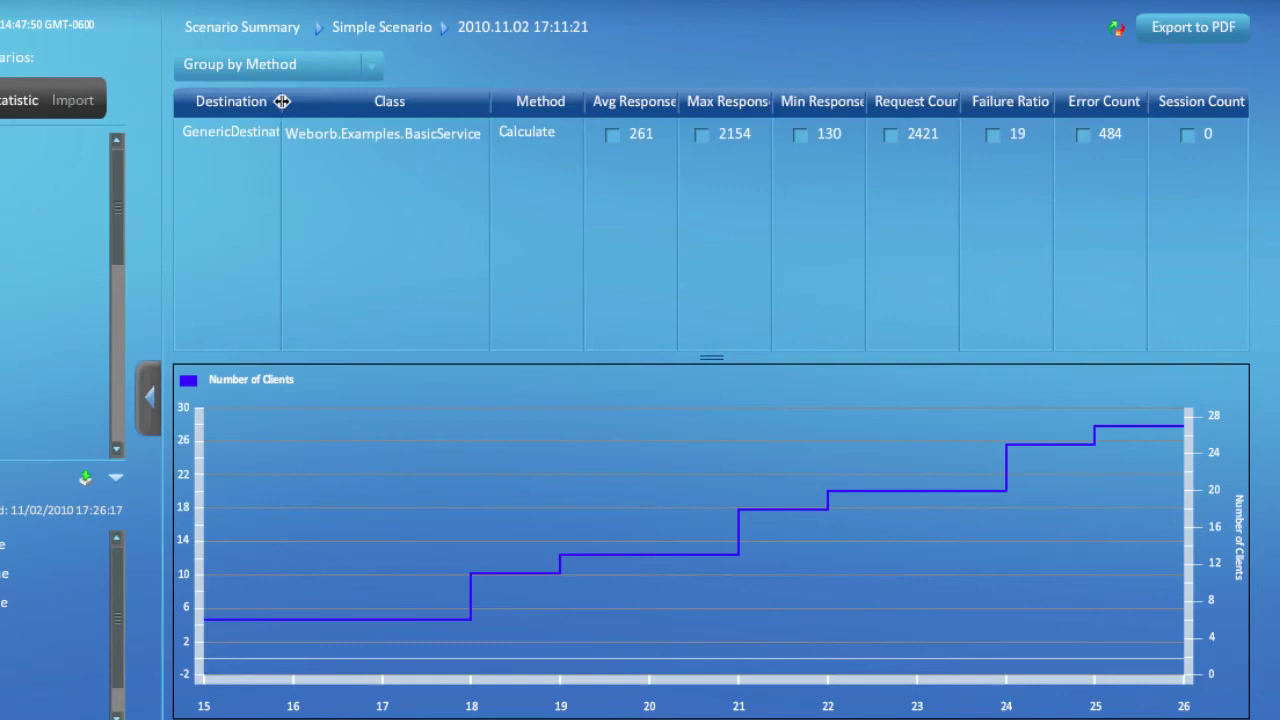
pyautogui.moveTo(281, 100); pyautogui.dragTo(316, 103)
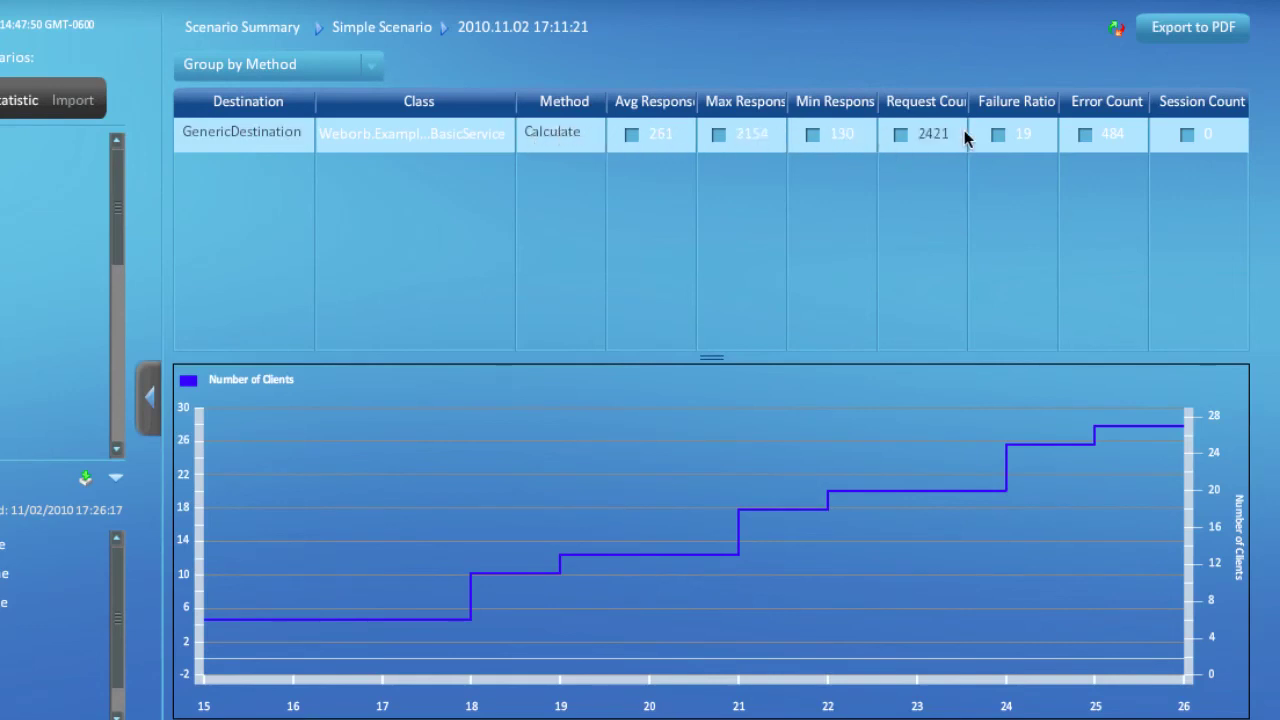
pyautogui.click(1085, 134)
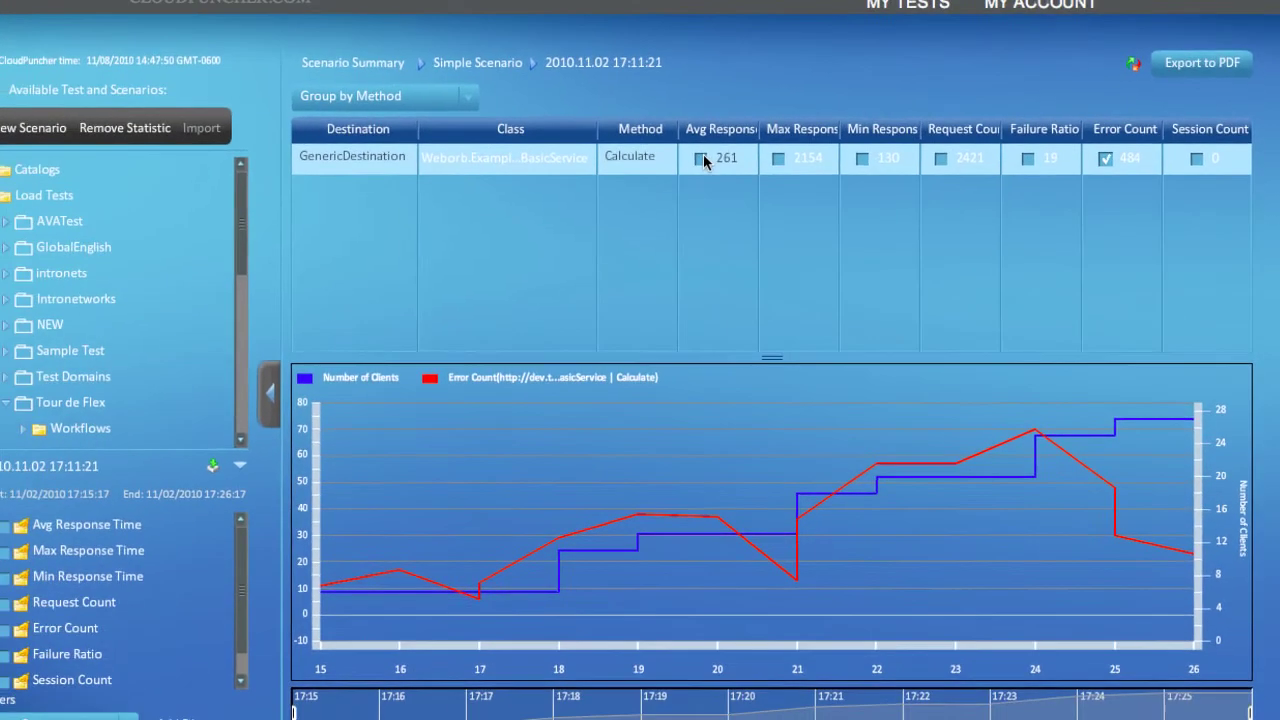
pyautogui.click(638, 136)
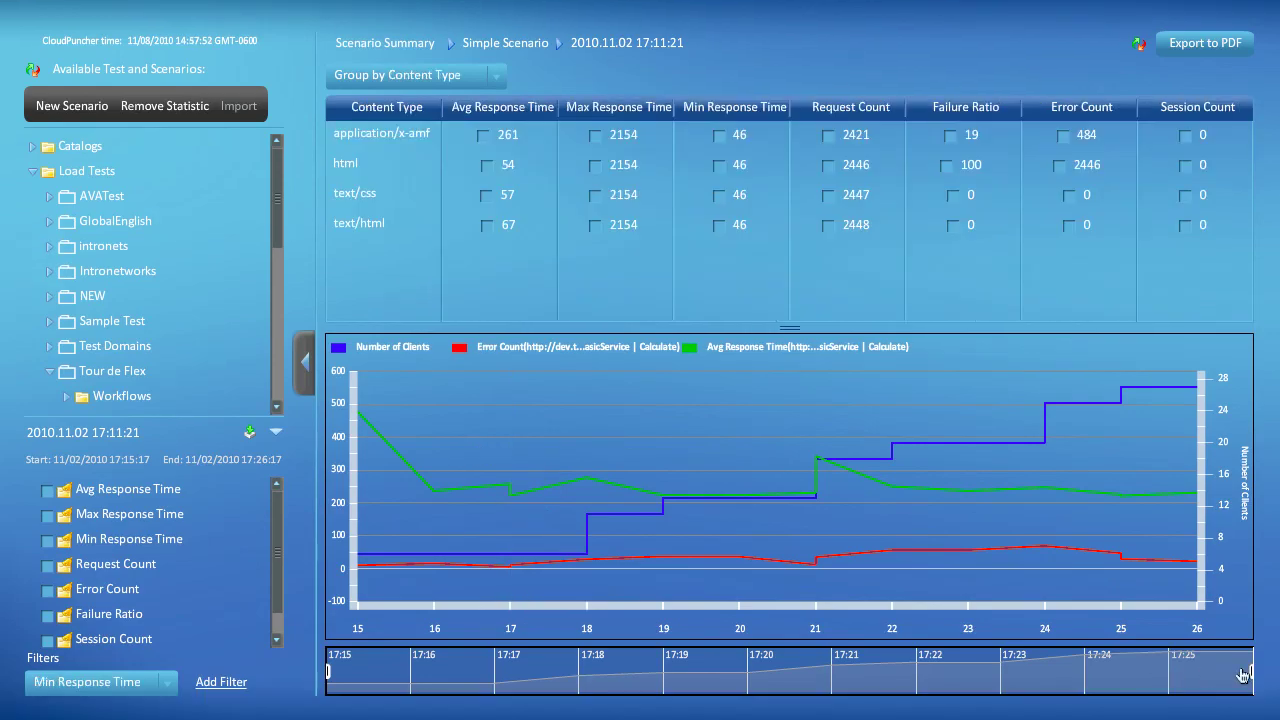
# - Narrow the chart's time range and shift the selected window to run from shortly after 17:15 to about 17:23:30
pyautogui.moveTo(1250, 678); pyautogui.dragTo(551, 682)
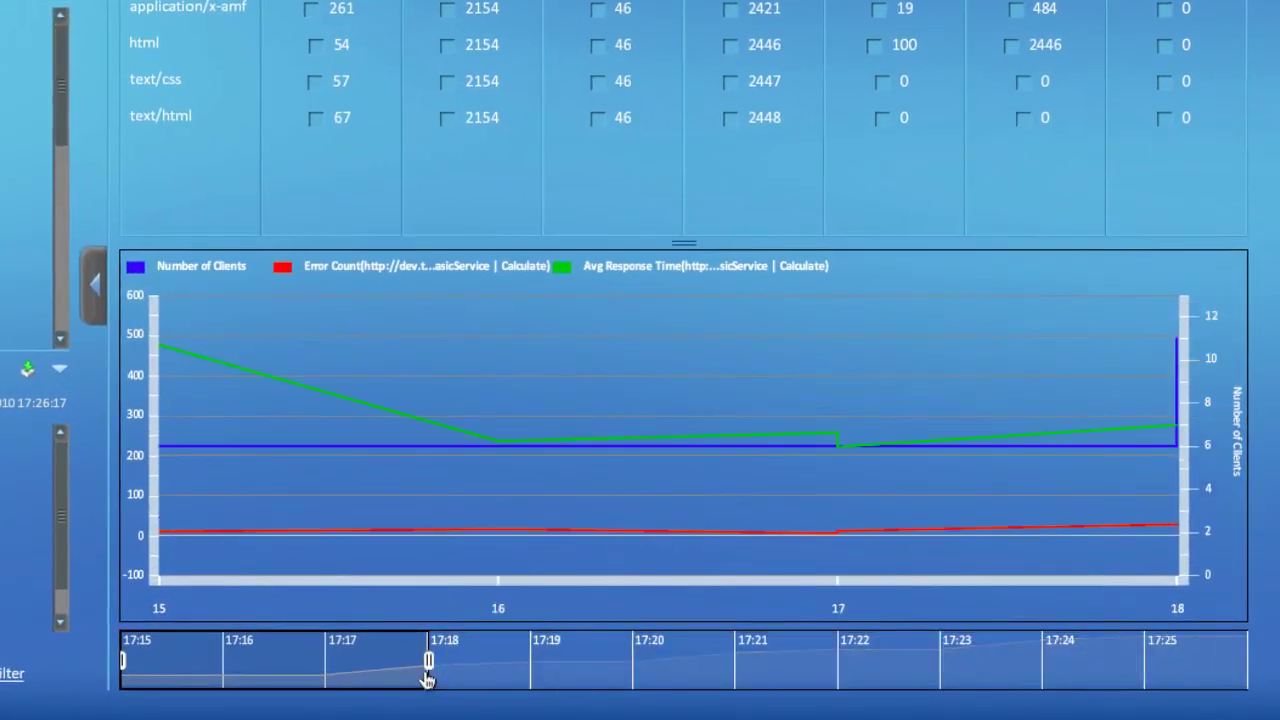
pyautogui.moveTo(391, 677); pyautogui.dragTo(511, 680)
pyautogui.moveTo(612, 668); pyautogui.dragTo(884, 678)
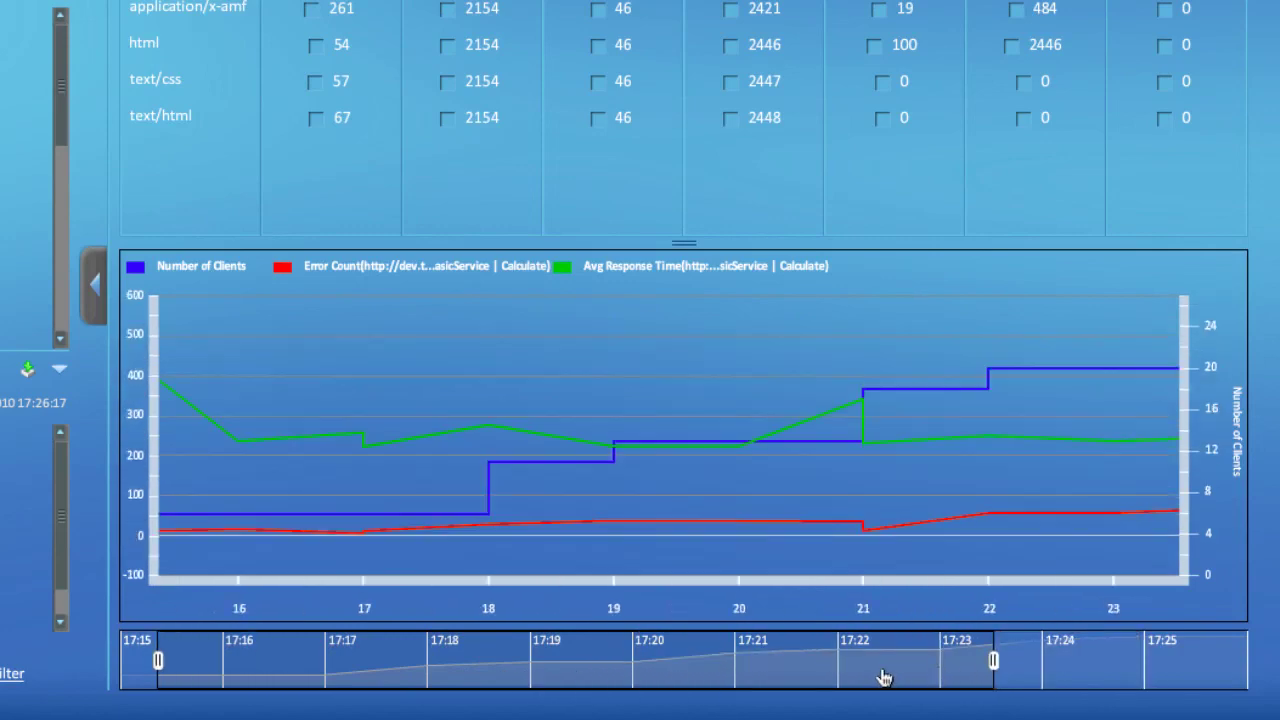
pyautogui.moveTo(52, 692); pyautogui.dragTo(203, 704)
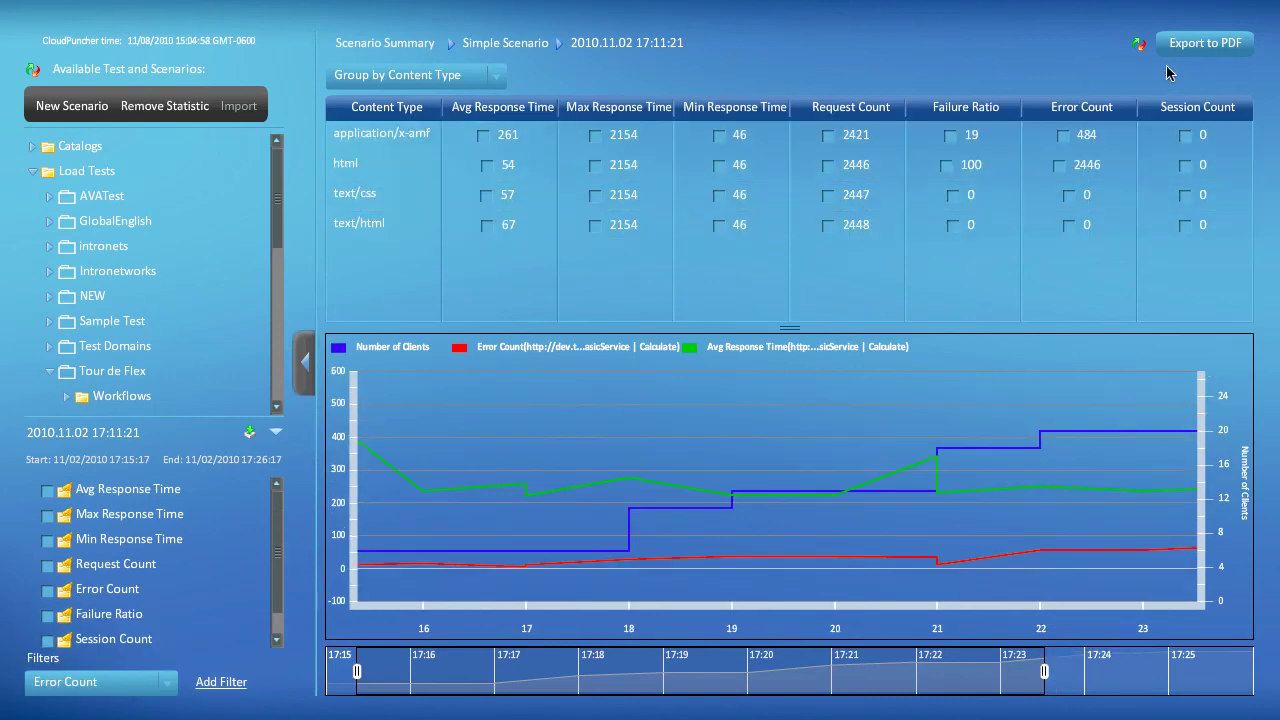
# - Export the statistic to PDF with the comment "This is a sample report"
pyautogui.click(1199, 45)
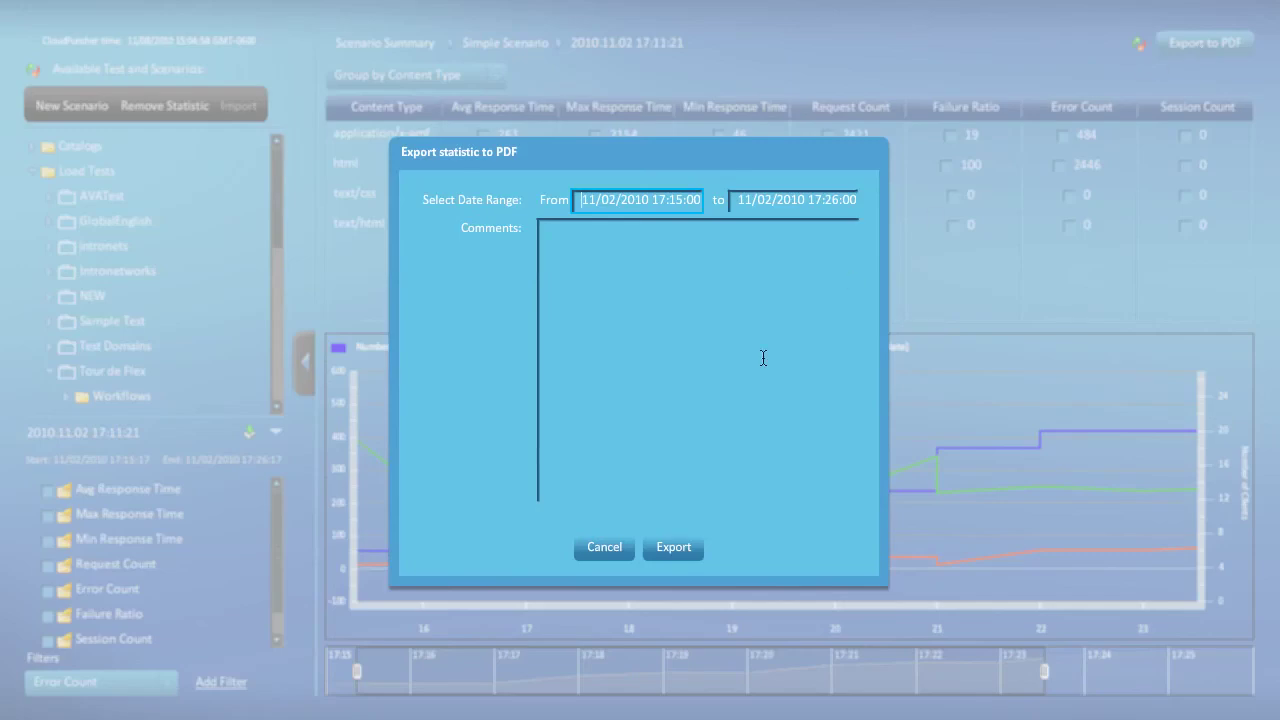
pyautogui.write('This is a sample report')
pyautogui.click(687, 545)
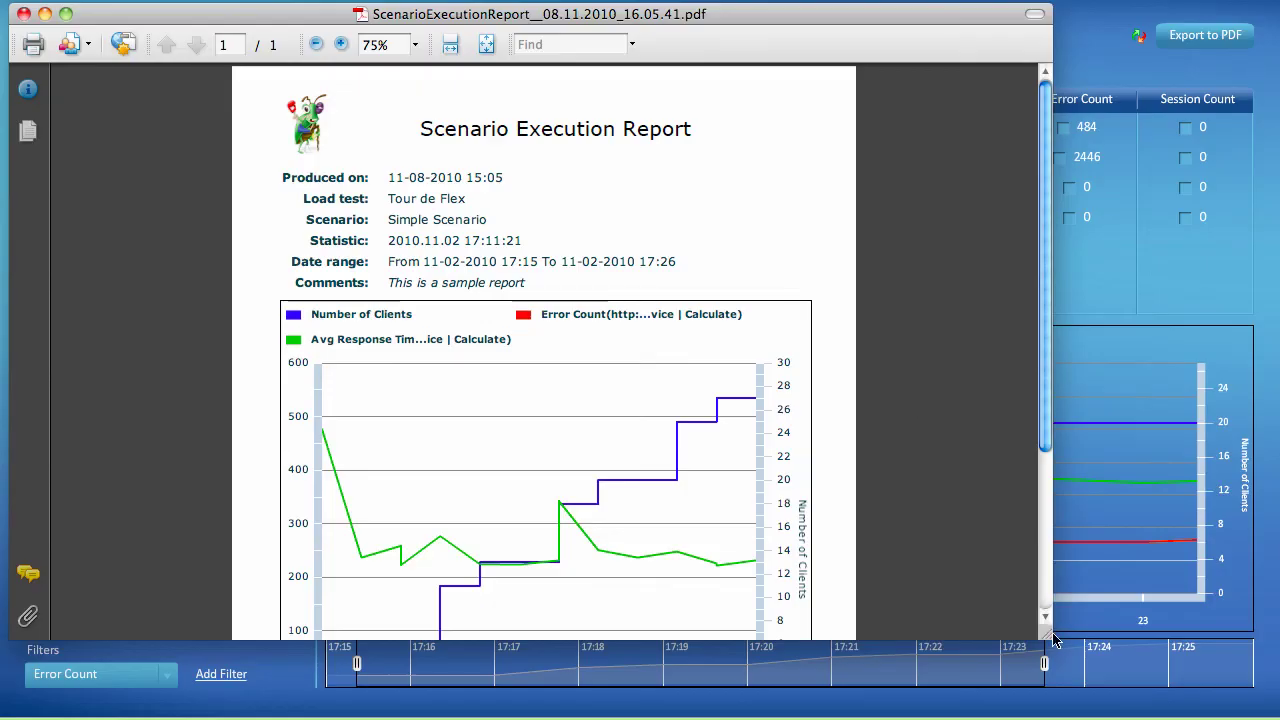
# - Enlarge the exported PDF report's window and examine the chart below the report details
pyautogui.moveTo(1048, 660); pyautogui.dragTo(1253, 701)
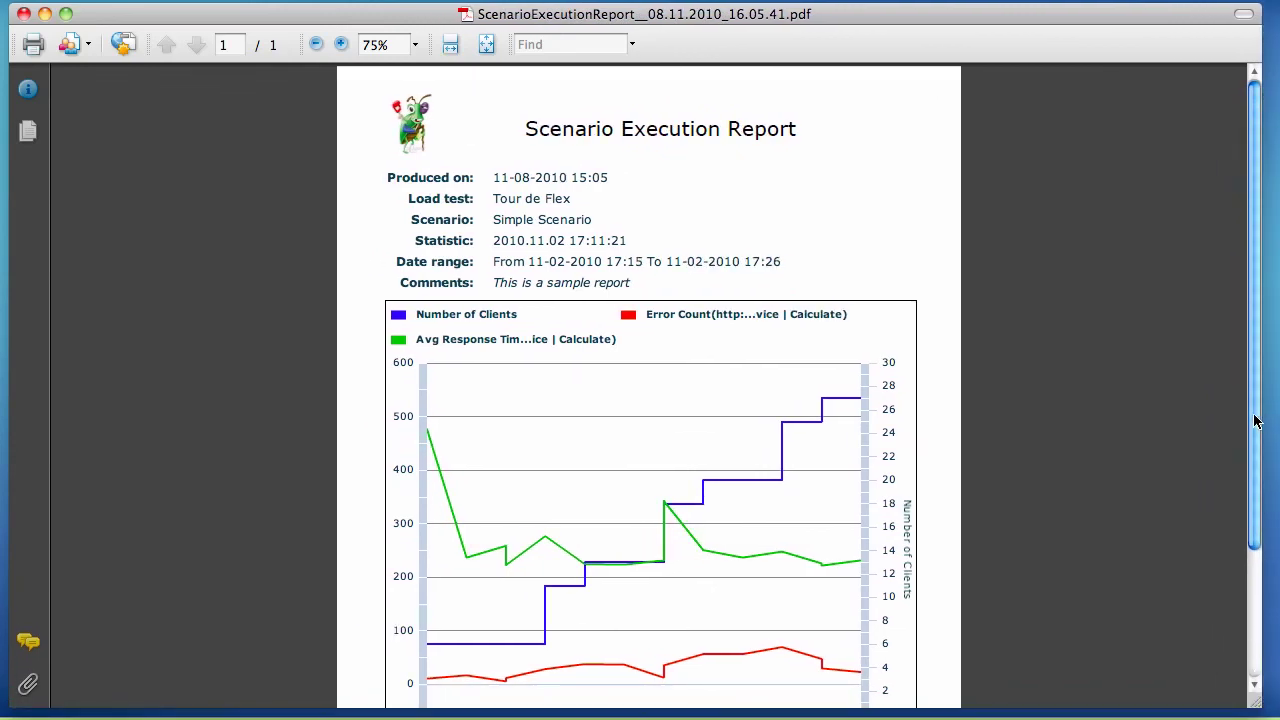
pyautogui.moveTo(1252, 430); pyautogui.dragTo(1256, 506)
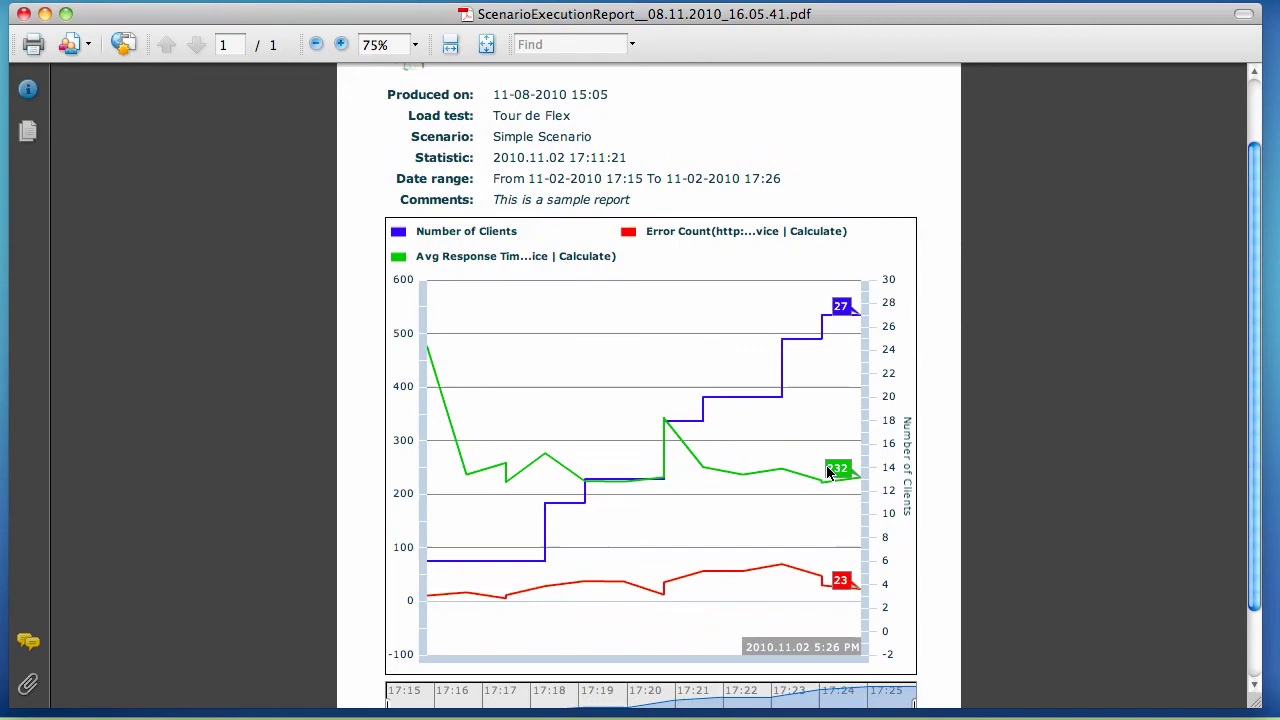